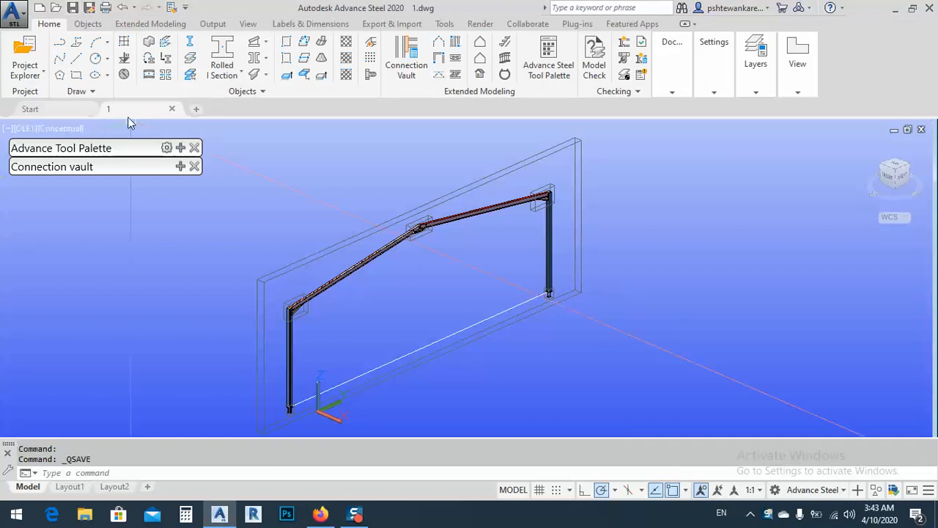
# Save a copy of the drawing on the Desktop under the file name "for check".
pyautogui.click(90, 9)
pyautogui.click(89, 10)
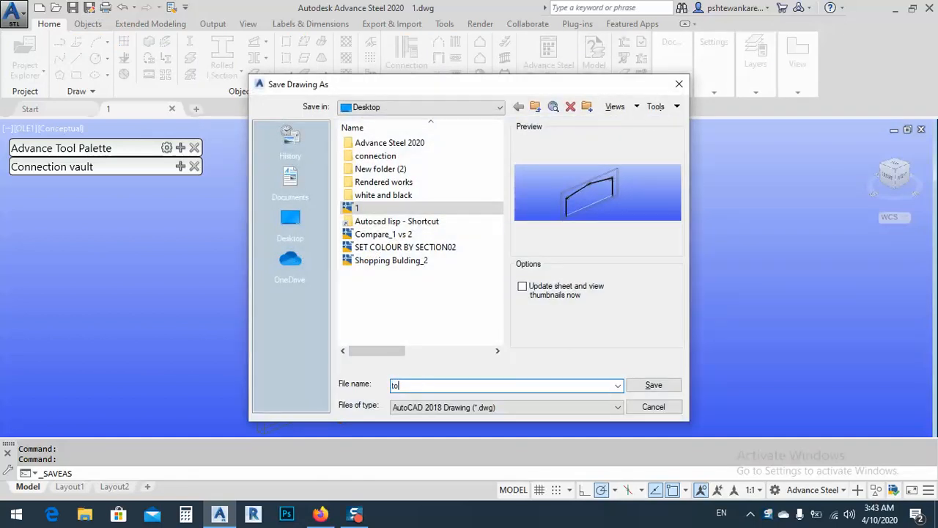
pyautogui.write('to be s')
pyautogui.click(653, 385)
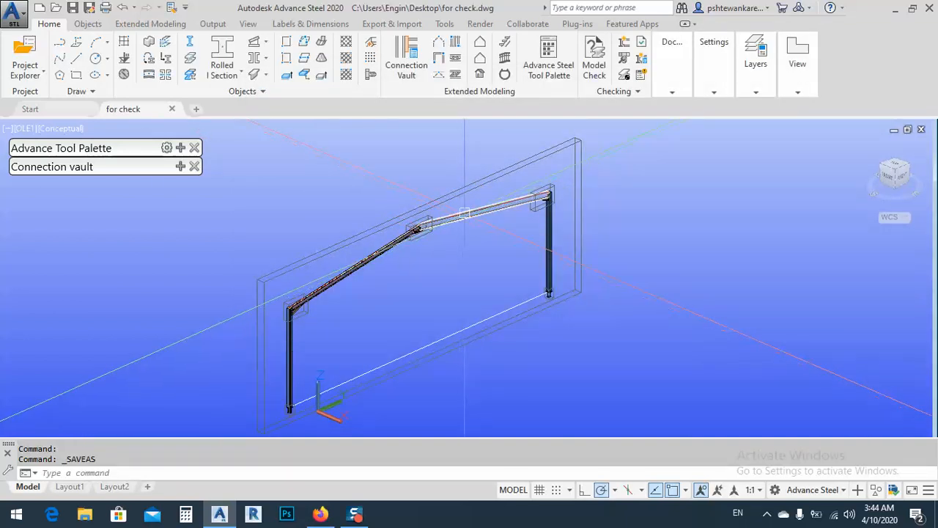
# Examine the bolted haunch connections at both eaves of the portal frame from several sides.
pyautogui.scroll(9, 549, 198)
pyautogui.scroll(-9, 558, 176)
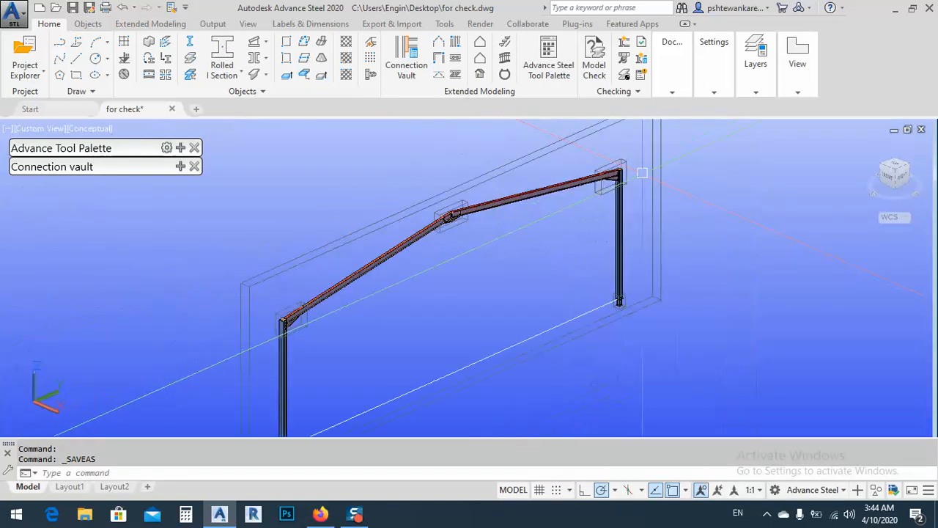
pyautogui.scroll(8, 271, 326)
pyautogui.scroll(2, 359, 276)
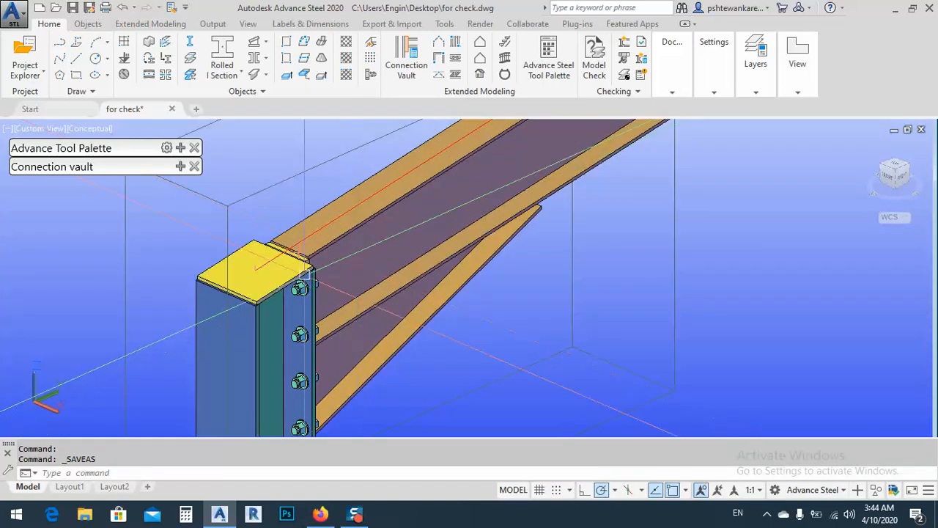
pyautogui.scroll(-8, 293, 308)
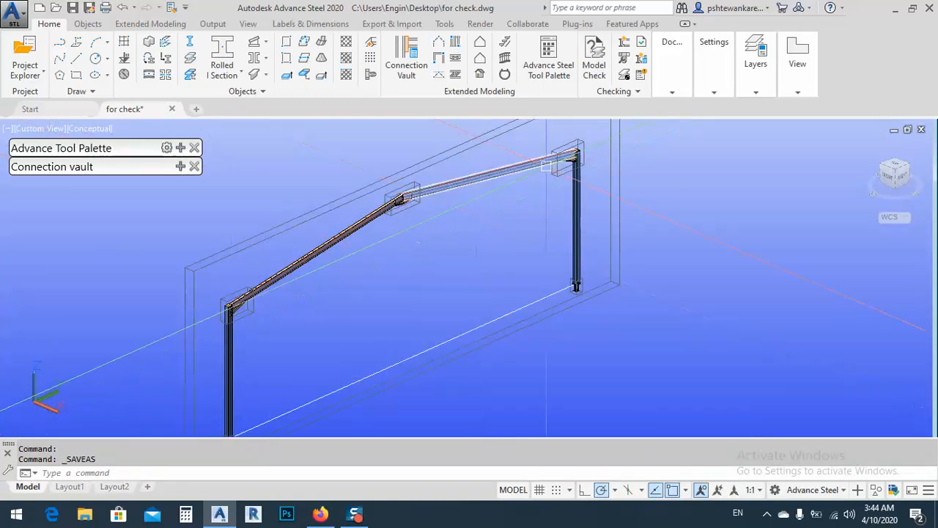
pyautogui.scroll(8, 576, 154)
pyautogui.scroll(4, 557, 168)
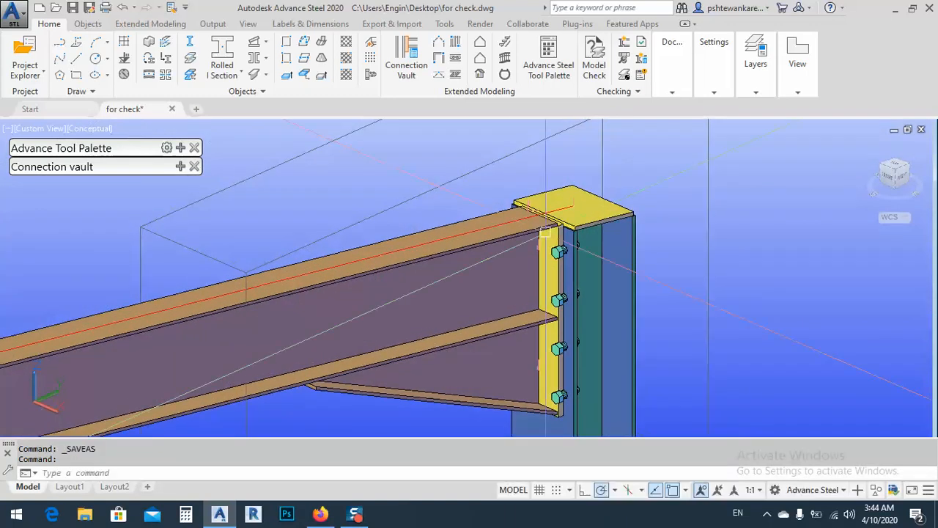
pyautogui.scroll(-6, 665, 184)
pyautogui.scroll(-5, 665, 184)
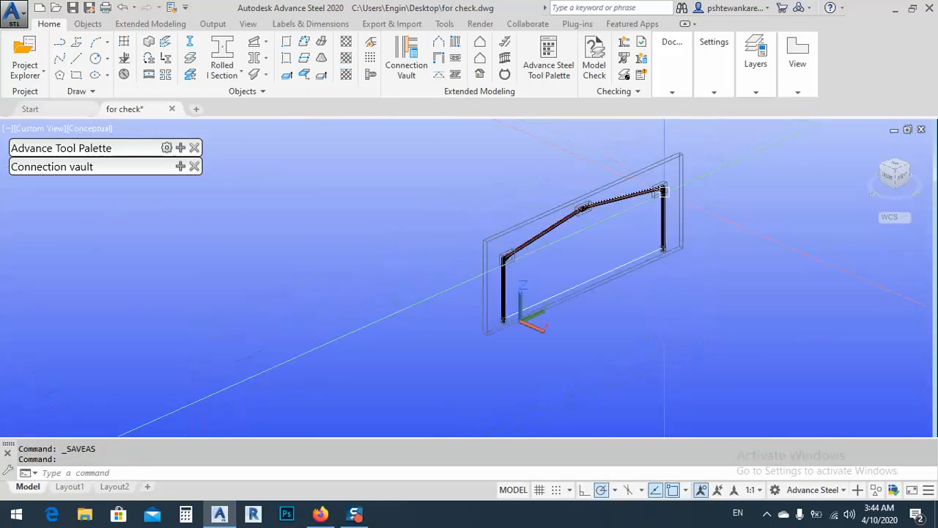
pyautogui.scroll(10, 407, 282)
pyautogui.scroll(3, 408, 285)
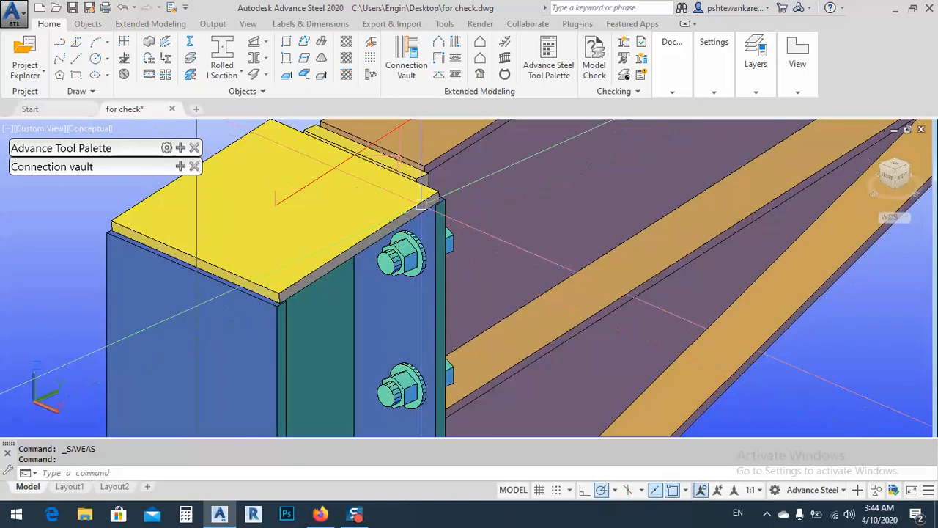
pyautogui.scroll(-10, 434, 202)
pyautogui.keyDown('shift'); pyautogui.moveTo(451, 214); pyautogui.dragTo(366, 258, button='middle'); pyautogui.keyUp('shift')
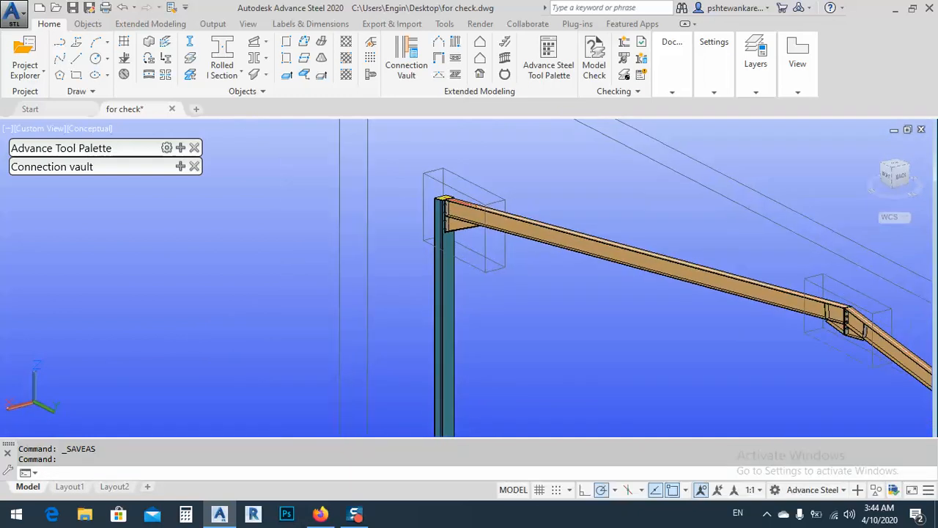
pyautogui.scroll(10, 451, 213)
pyautogui.scroll(-9, 309, 211)
pyautogui.scroll(-10, 307, 213)
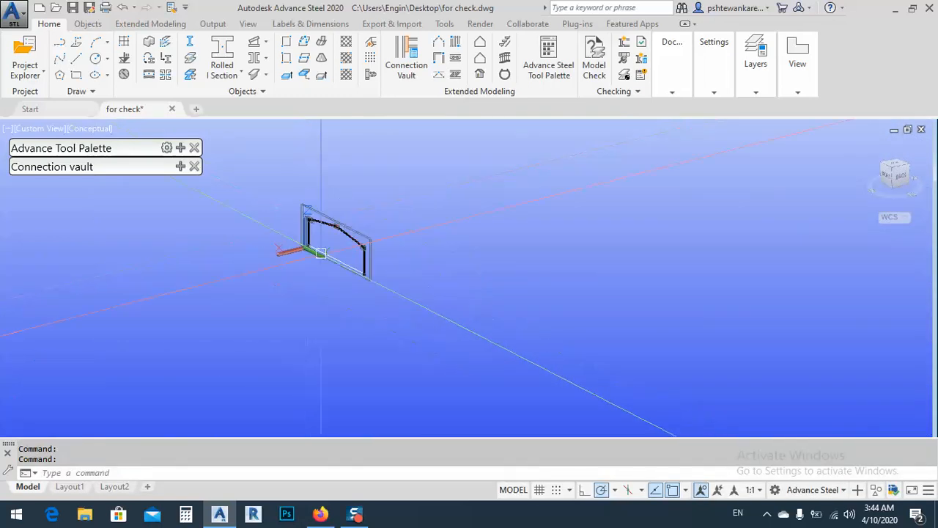
pyautogui.keyDown('shift'); pyautogui.moveTo(306, 213); pyautogui.dragTo(345, 264, button='middle'); pyautogui.keyUp('shift')
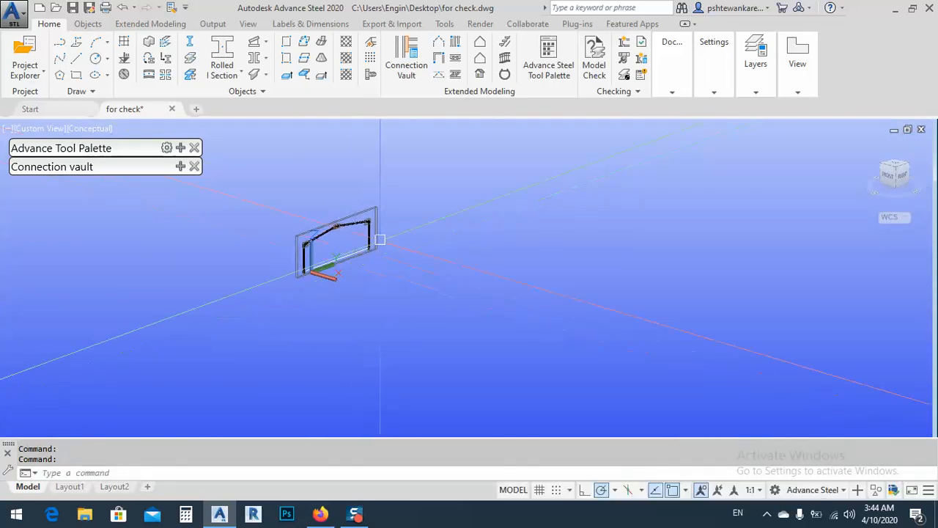
# Open the joint properties of the eaves haunch connection at the far column through its end plate.
pyautogui.scroll(12, 377, 224)
pyautogui.moveTo(321, 205); pyautogui.dragTo(517, 252, button='middle')
pyautogui.scroll(6, 576, 233)
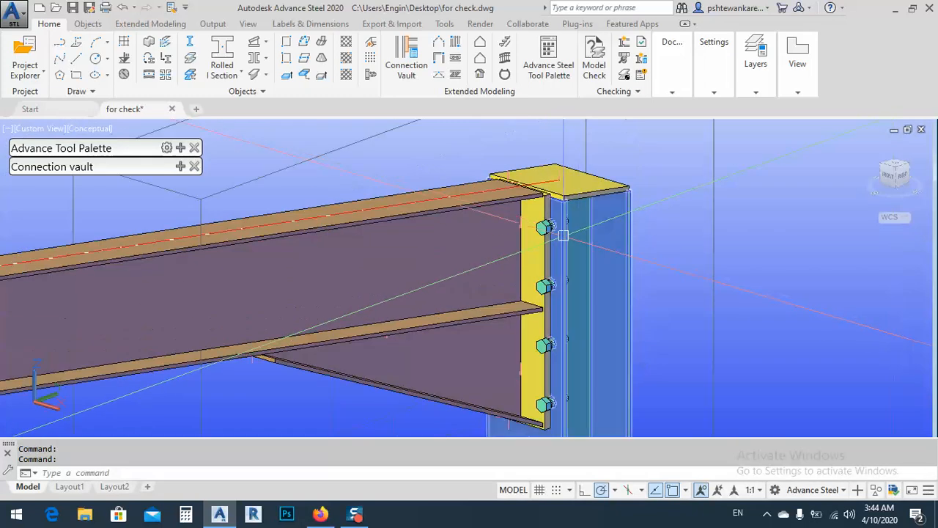
pyautogui.click(535, 277)
pyautogui.scroll(-5, 630, 284)
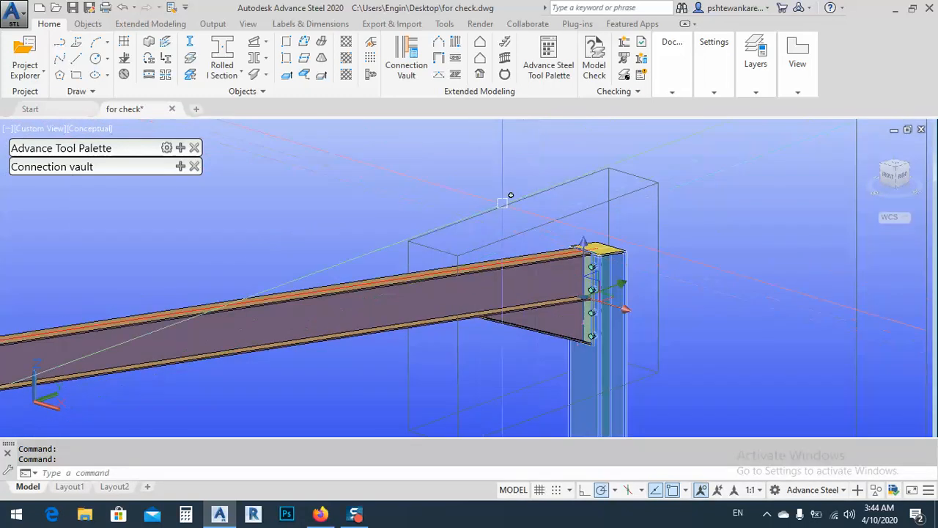
pyautogui.rightClick(483, 290)
pyautogui.click(529, 283)
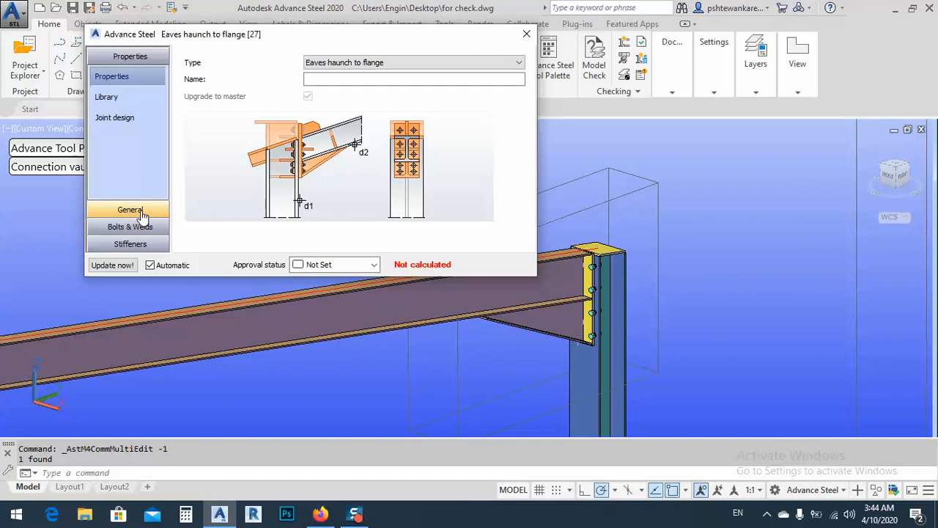
# Set the end plate width of this eaves haunch joint to 180 and close its properties.
pyautogui.click(130, 211)
pyautogui.click(110, 155)
pyautogui.press('Tab')
pyautogui.press('Tab')
pyautogui.press('Tab')
pyautogui.press('Tab')
pyautogui.press('Tab')
pyautogui.press('Tab')
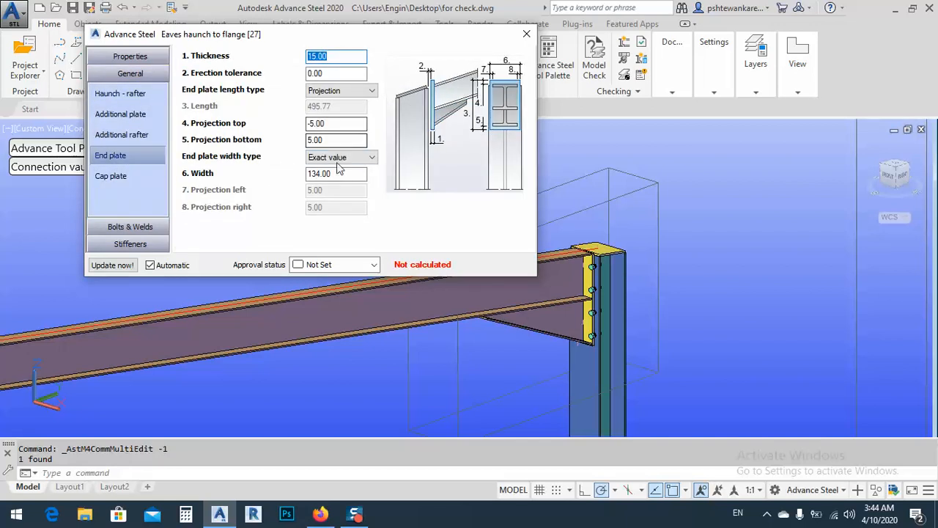
pyautogui.write('180')
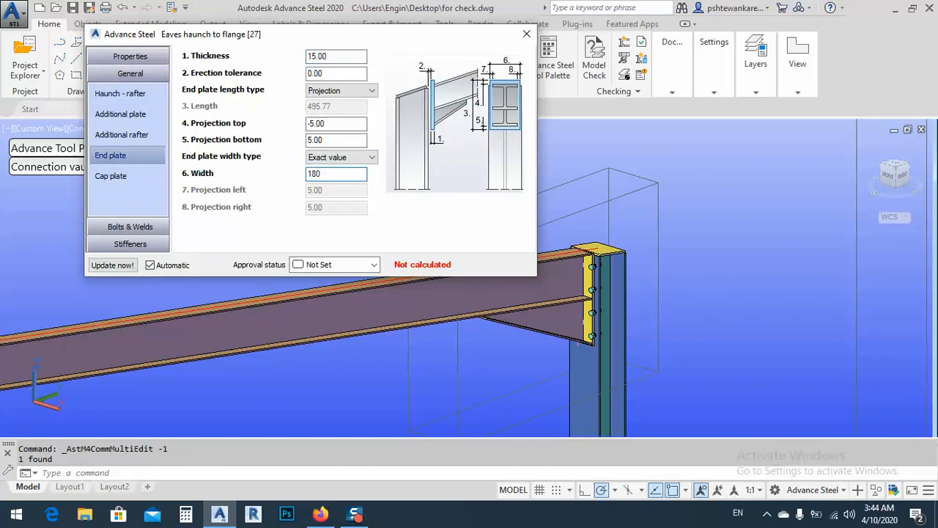
pyautogui.press('Return')
pyautogui.click(526, 34)
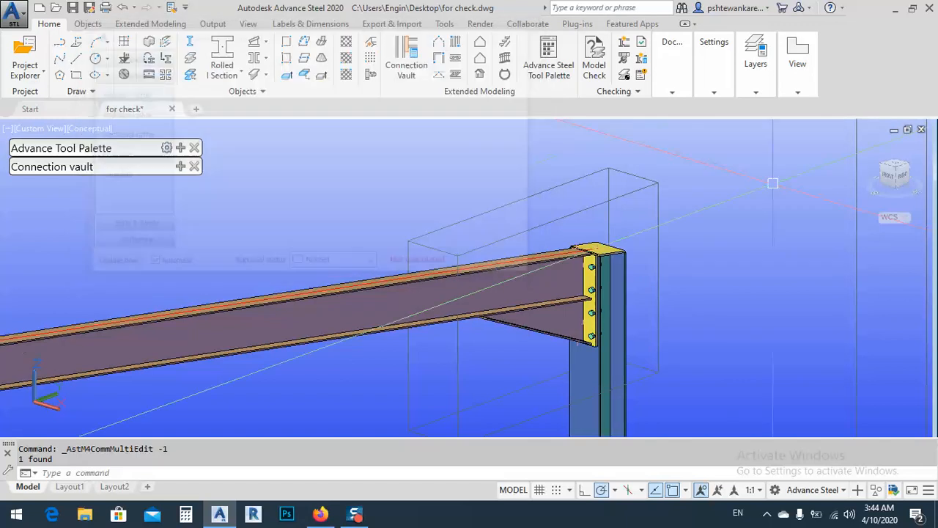
# Select the end plate of the haunch at the opposite eaves and open its joint properties.
pyautogui.scroll(-5, 806, 183)
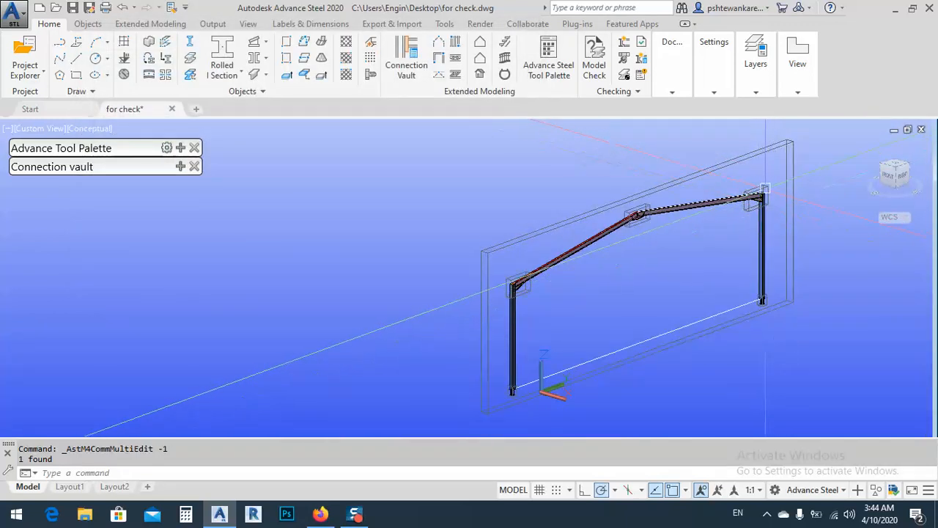
pyautogui.keyDown('shift'); pyautogui.moveTo(472, 293); pyautogui.dragTo(542, 262, button='middle'); pyautogui.keyUp('shift')
pyautogui.scroll(5, 542, 262)
pyautogui.scroll(6, 539, 236)
pyautogui.scroll(2, 462, 178)
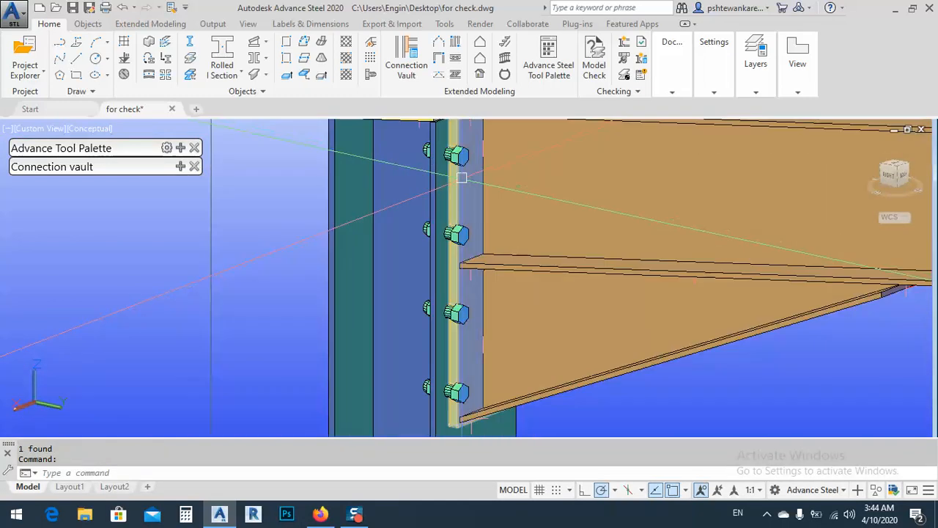
pyautogui.click(449, 195)
pyautogui.rightClick(309, 226)
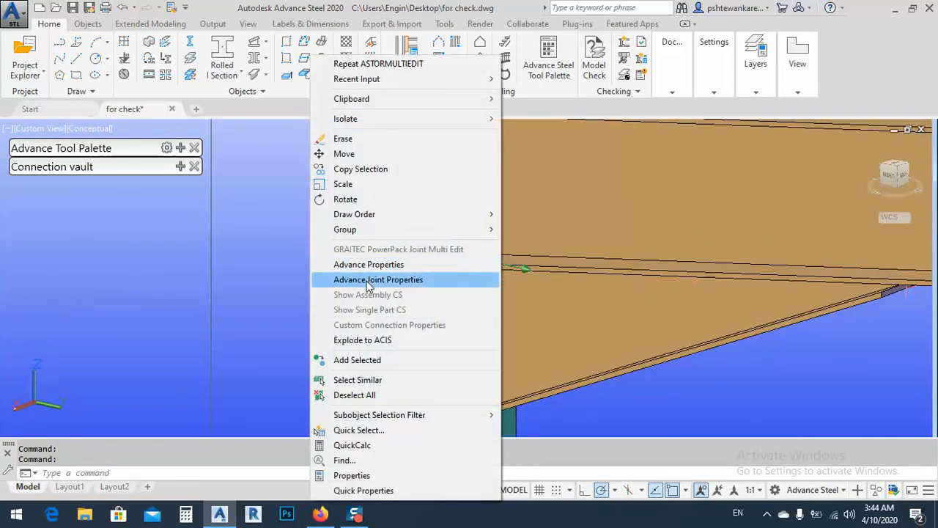
pyautogui.click(367, 279)
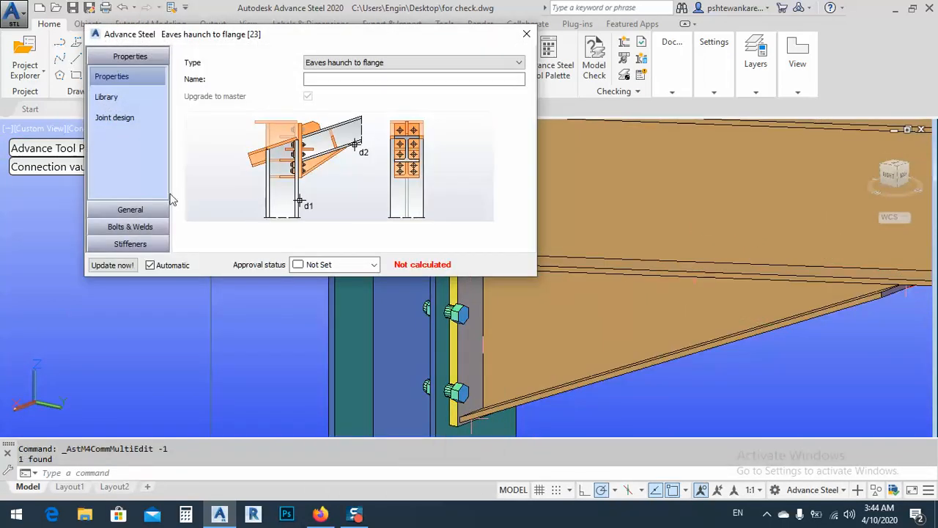
# Set the end plate width of the opposite eaves haunch joint to 180, matching the first, and close its properties.
pyautogui.click(131, 227)
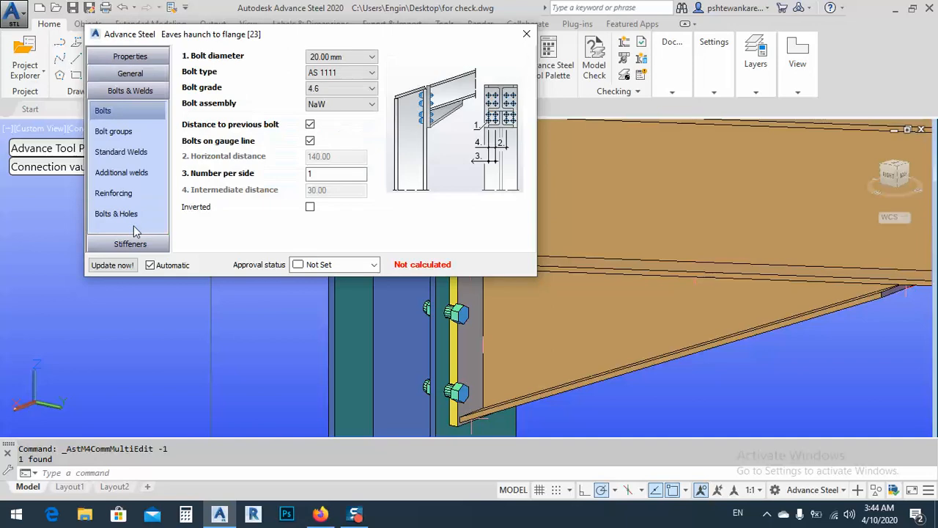
pyautogui.click(130, 74)
pyautogui.click(121, 156)
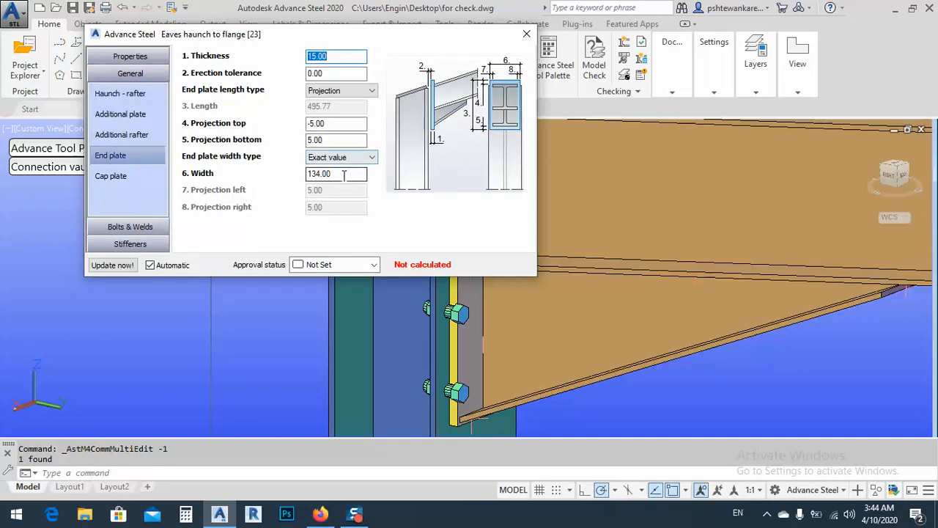
pyautogui.doubleClick(313, 173)
pyautogui.write('180')
pyautogui.press('Return')
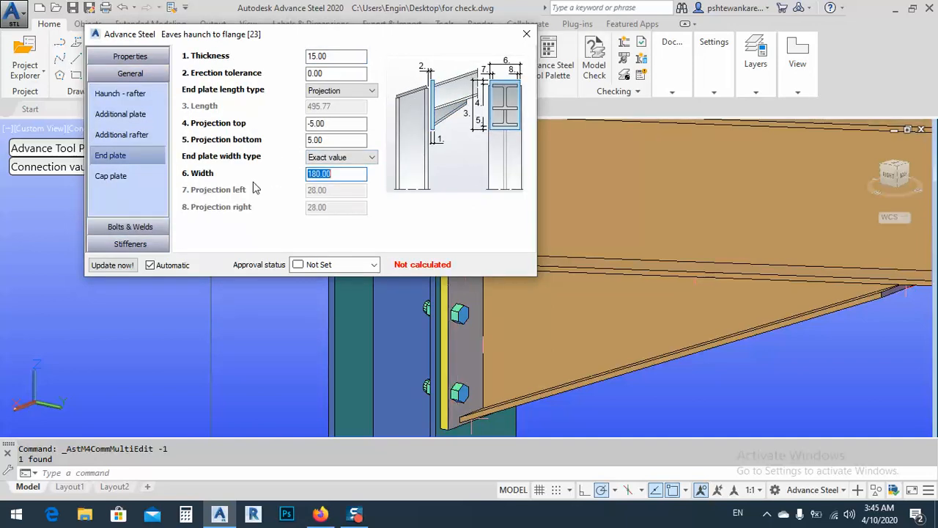
pyautogui.click(526, 34)
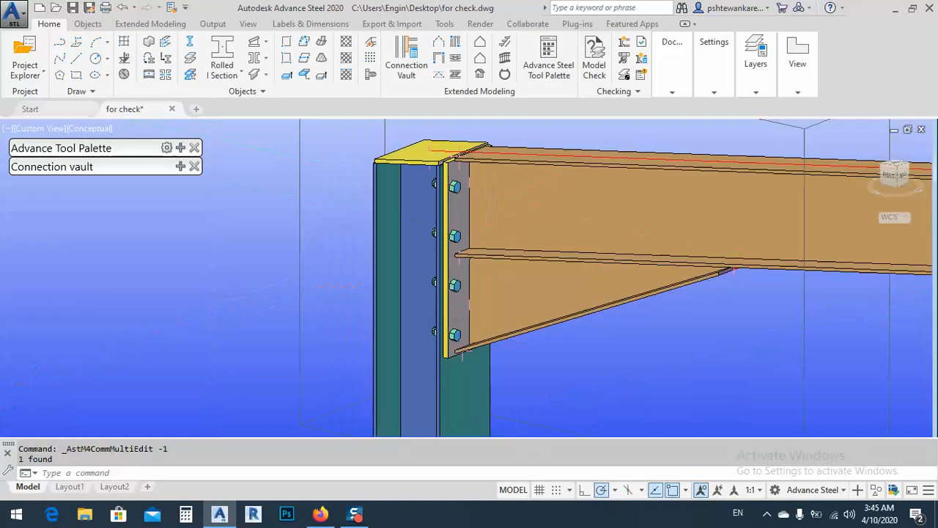
# Save the changes to the "for check" drawing and close it.
pyautogui.moveTo(475, 277); pyautogui.dragTo(433, 272, button='middle')
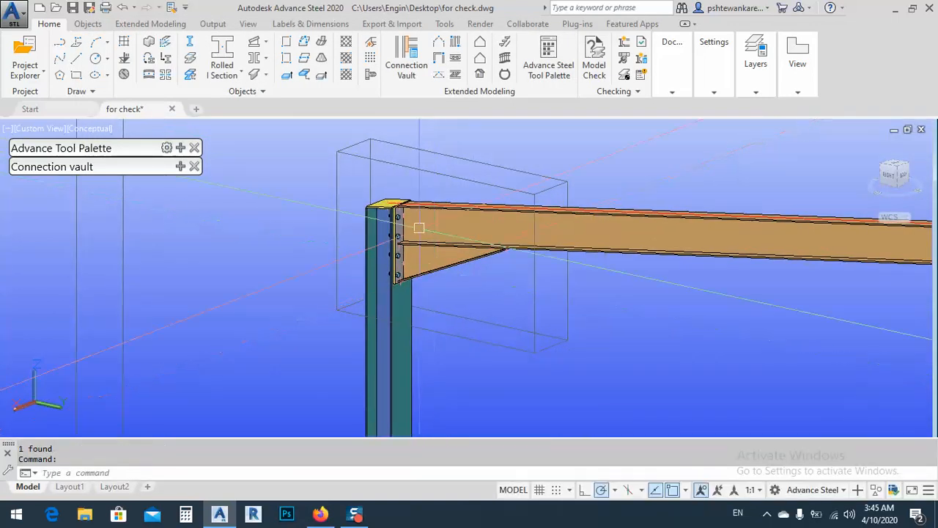
pyautogui.scroll(-6, 299, 232)
pyautogui.keyDown('shift'); pyautogui.moveTo(334, 296); pyautogui.dragTo(479, 316, button='middle'); pyautogui.keyUp('shift')
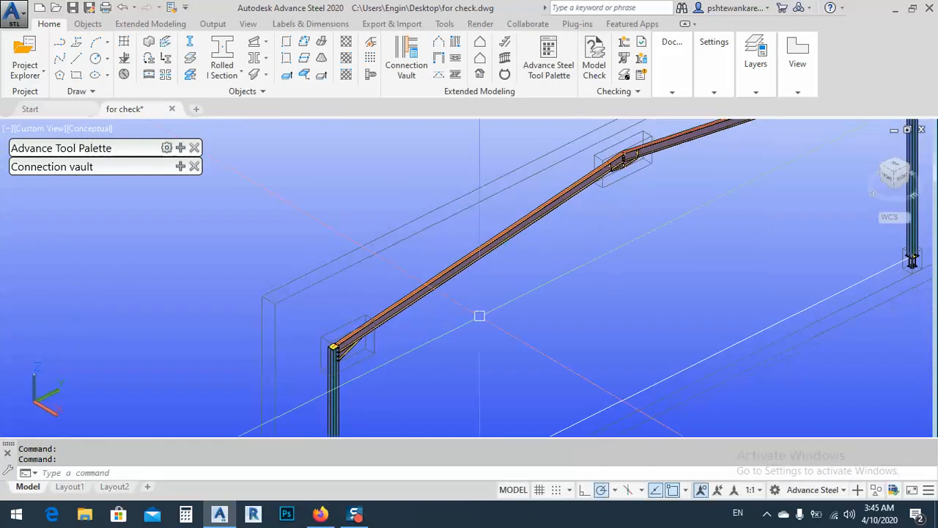
pyautogui.moveTo(608, 270); pyautogui.dragTo(521, 312, button='middle')
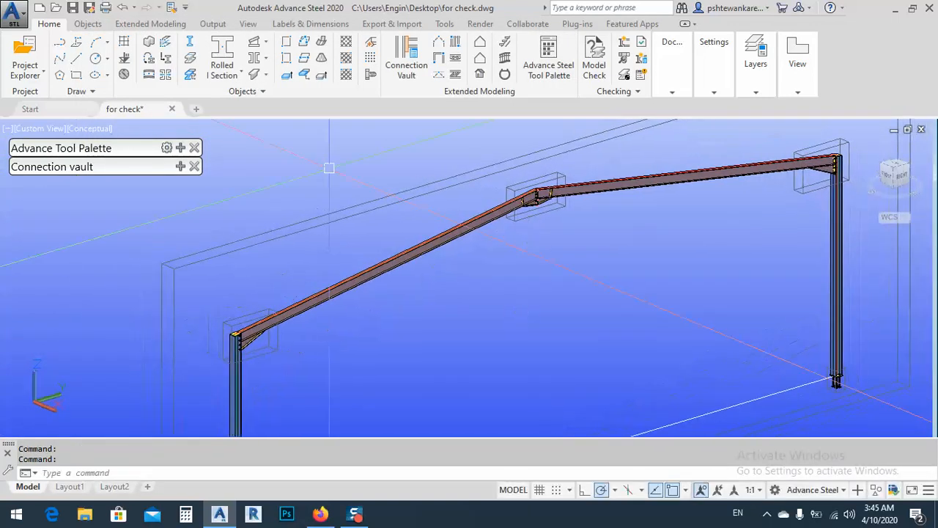
pyautogui.click(72, 8)
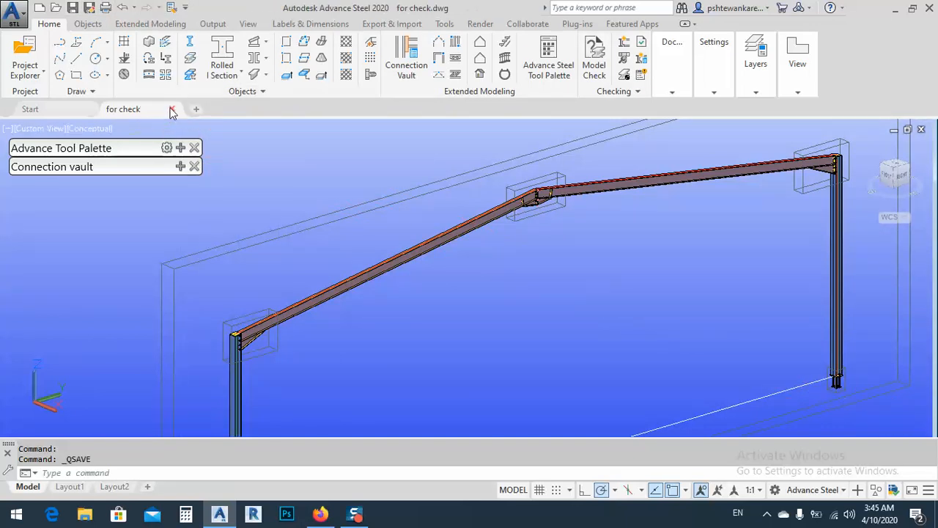
pyautogui.click(172, 110)
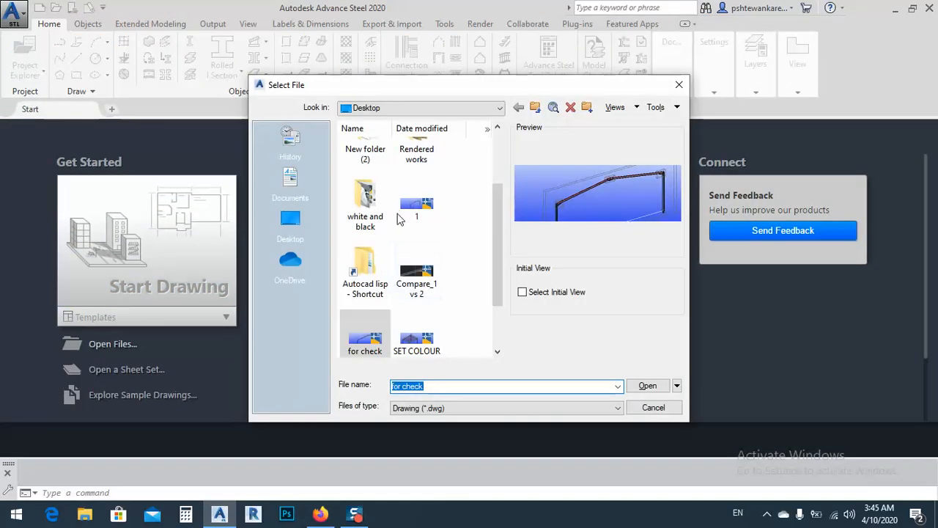
# Open the original drawing "1" and run DWG Compare on it against the "for check" drawing.
pyautogui.doubleClick(409, 212)
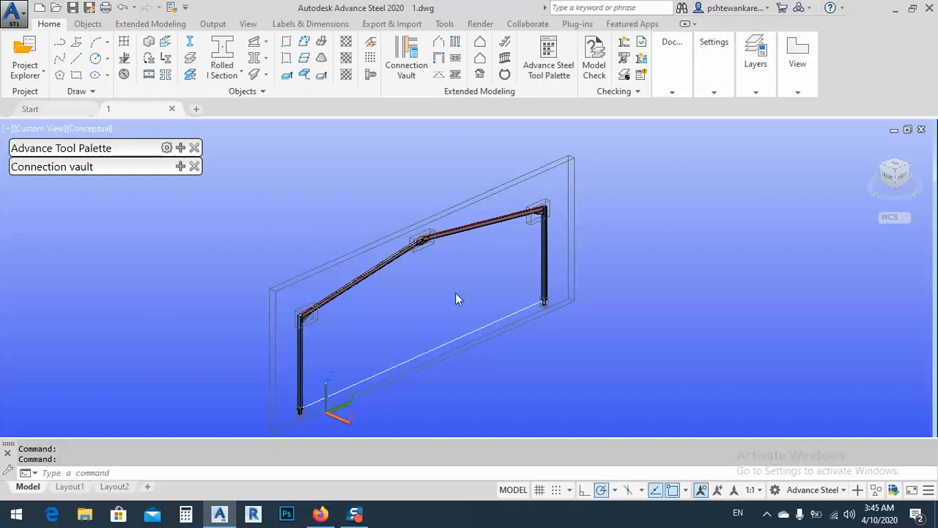
pyautogui.moveTo(348, 319); pyautogui.dragTo(374, 310, button='middle')
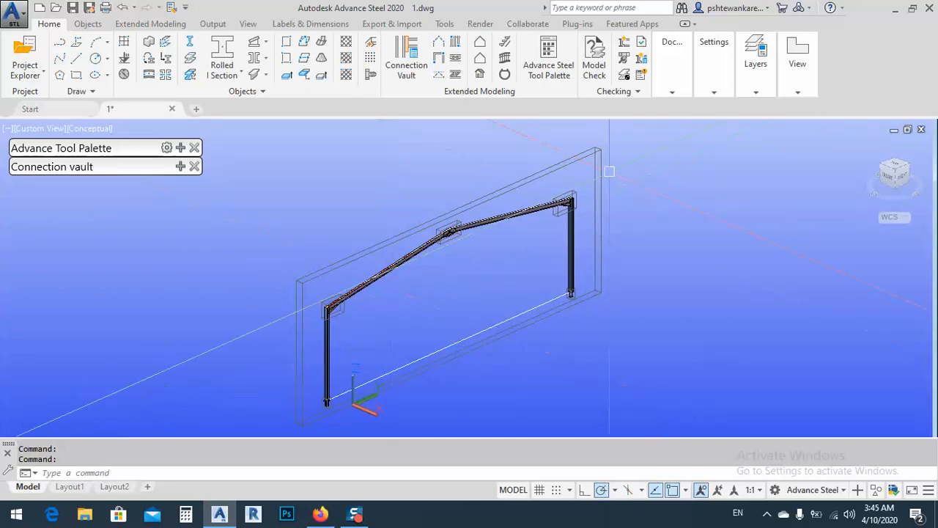
pyautogui.click(527, 24)
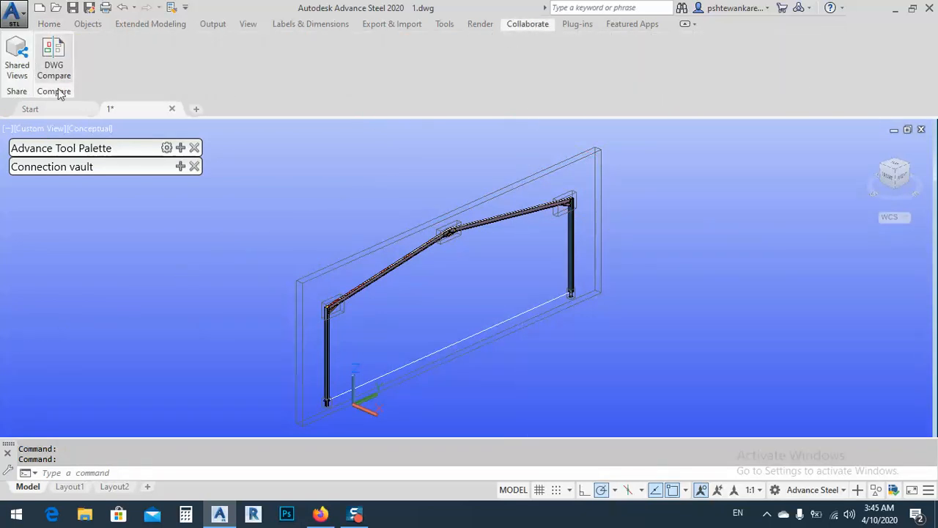
pyautogui.click(56, 64)
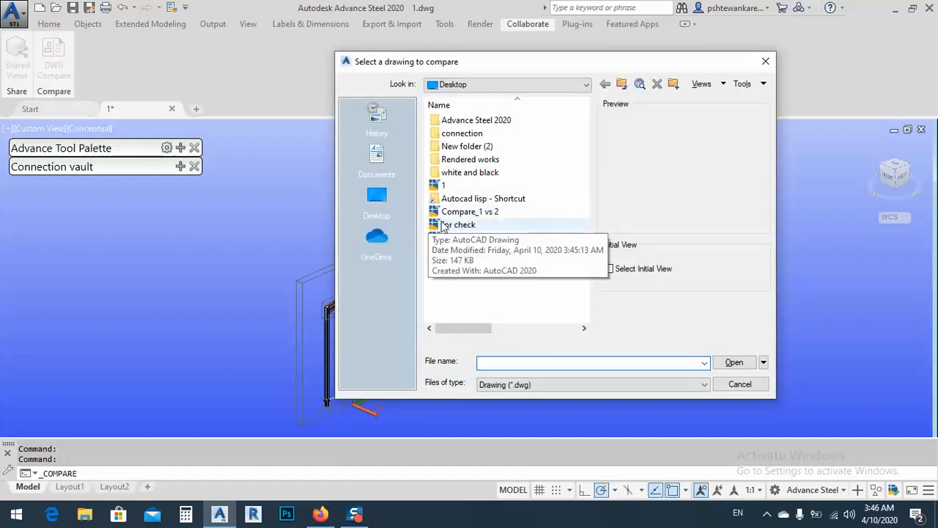
pyautogui.click(452, 226)
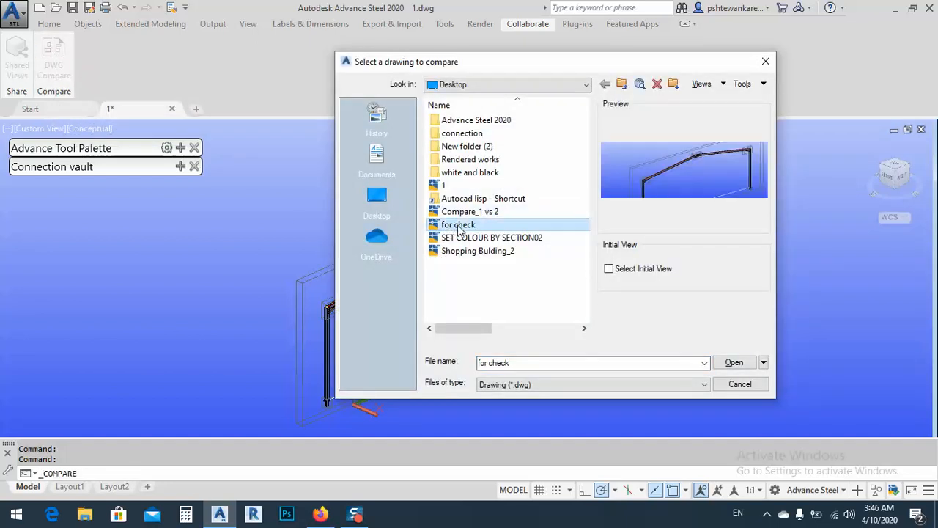
pyautogui.click(743, 361)
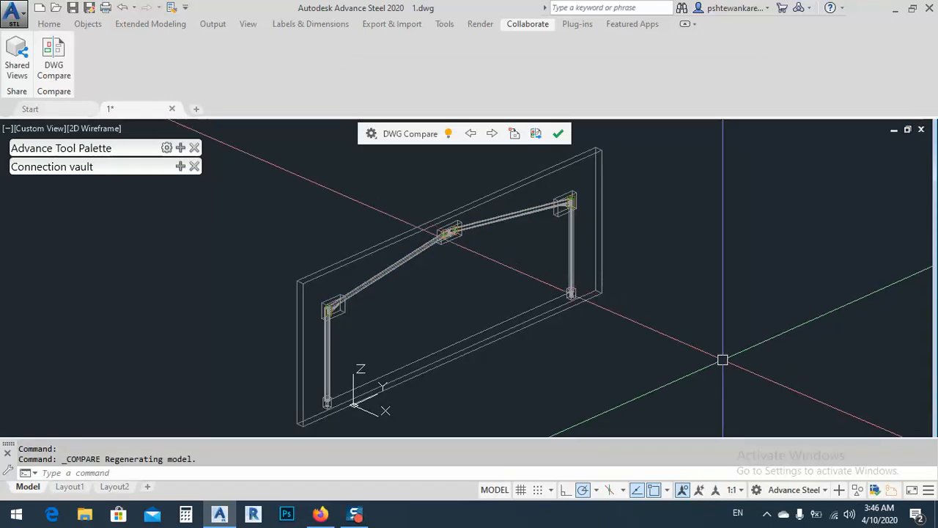
# Examine the clouded, color-coded differences in the haunch end plates at both eaves of the frame.
pyautogui.scroll(5, 586, 187)
pyautogui.scroll(5, 599, 182)
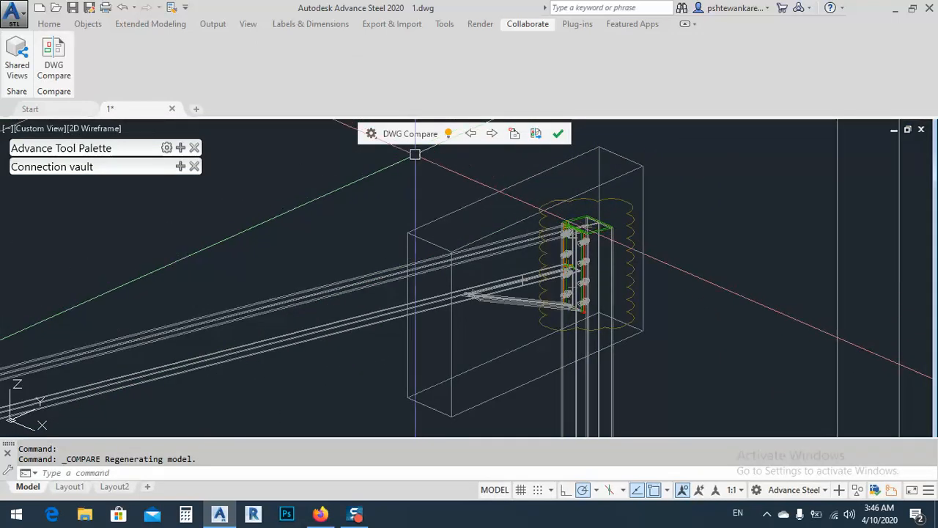
pyautogui.scroll(-8, 607, 277)
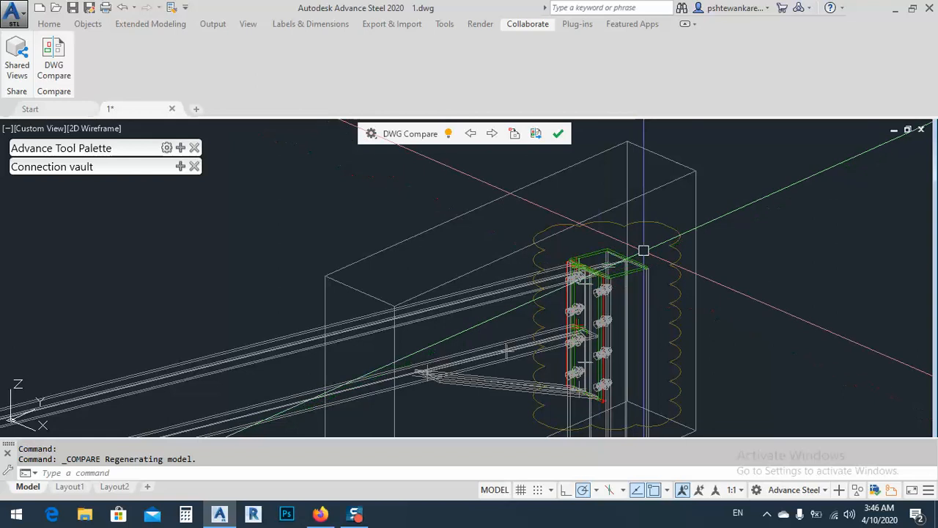
pyautogui.moveTo(458, 330); pyautogui.dragTo(513, 213, button='middle')
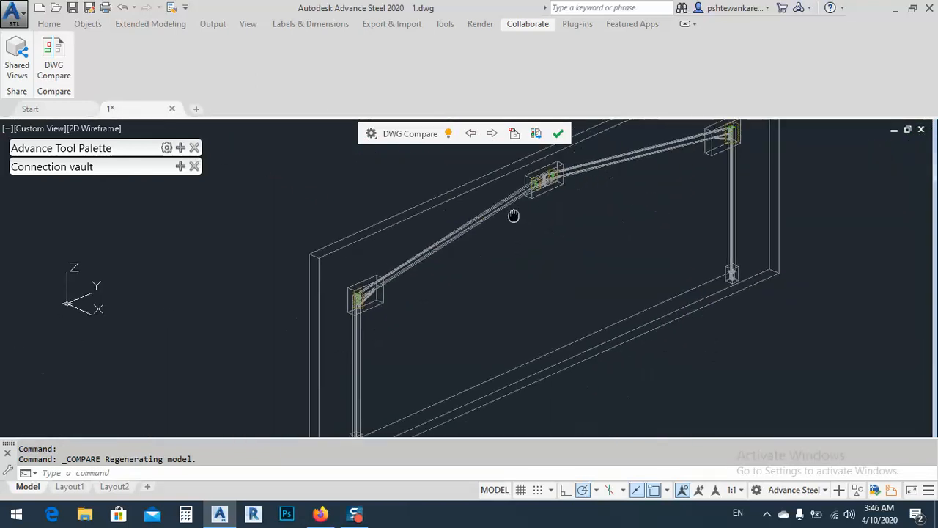
pyautogui.scroll(6, 399, 203)
pyautogui.scroll(4, 399, 204)
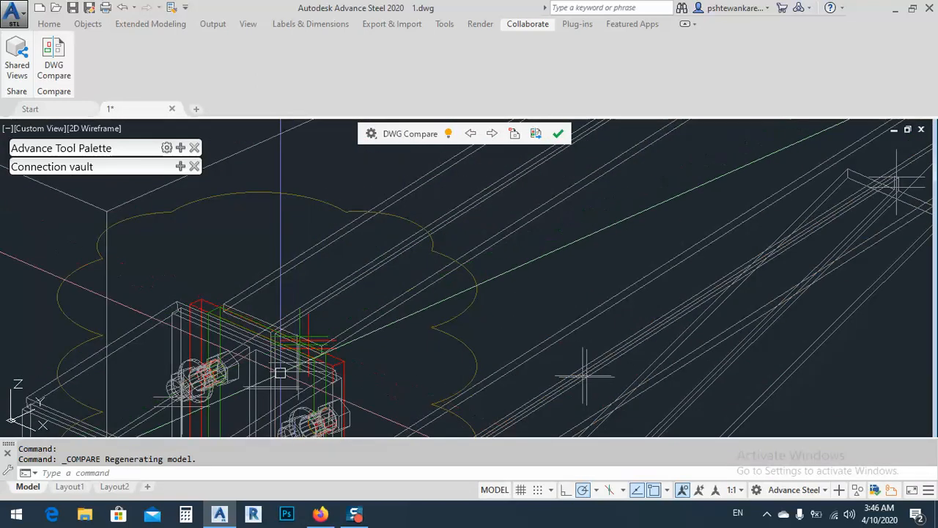
pyautogui.scroll(-8, 296, 264)
pyautogui.scroll(8, 296, 264)
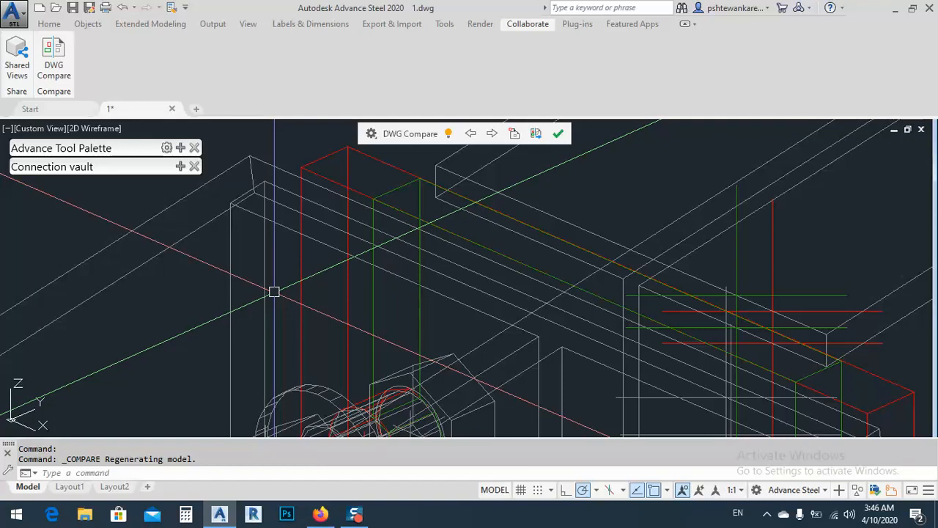
pyautogui.scroll(-3, 274, 292)
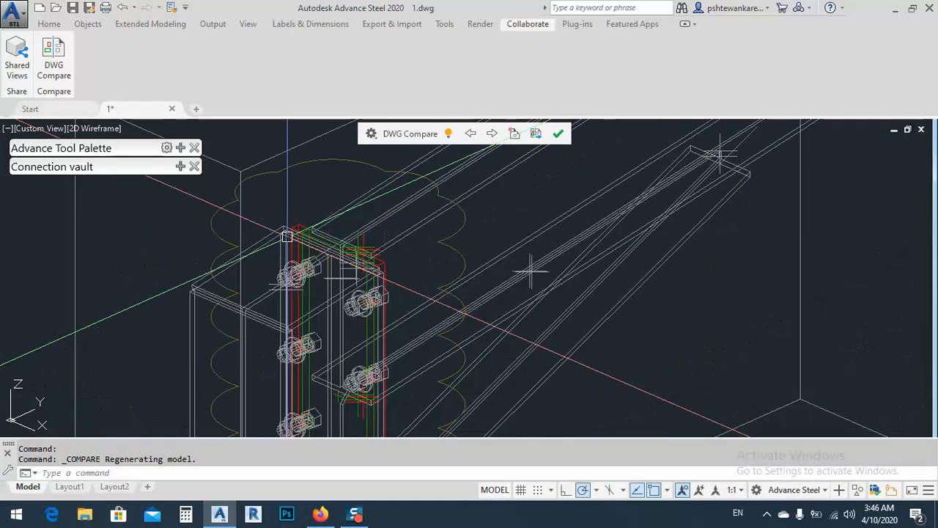
pyautogui.scroll(-3, 381, 275)
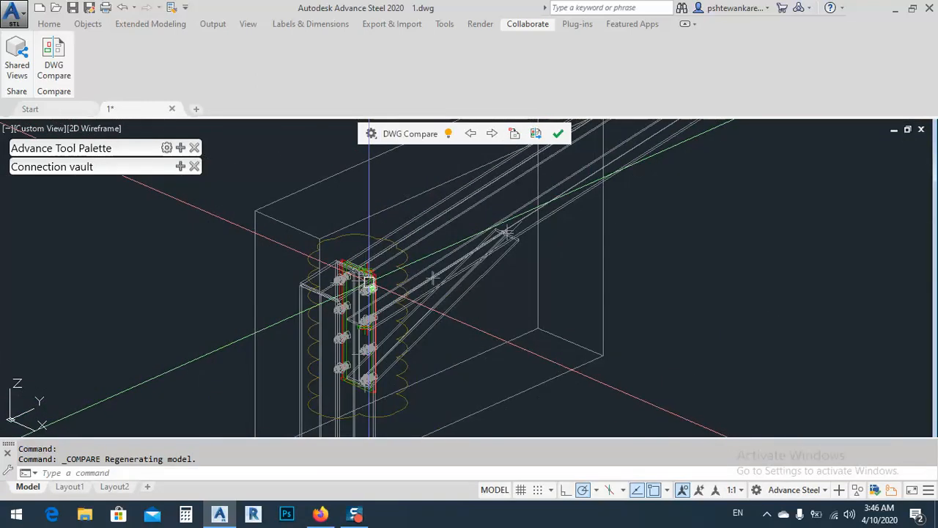
# Hide the No Differences objects in the comparison and inspect the remaining end plate and bolt hole differences.
pyautogui.click(371, 134)
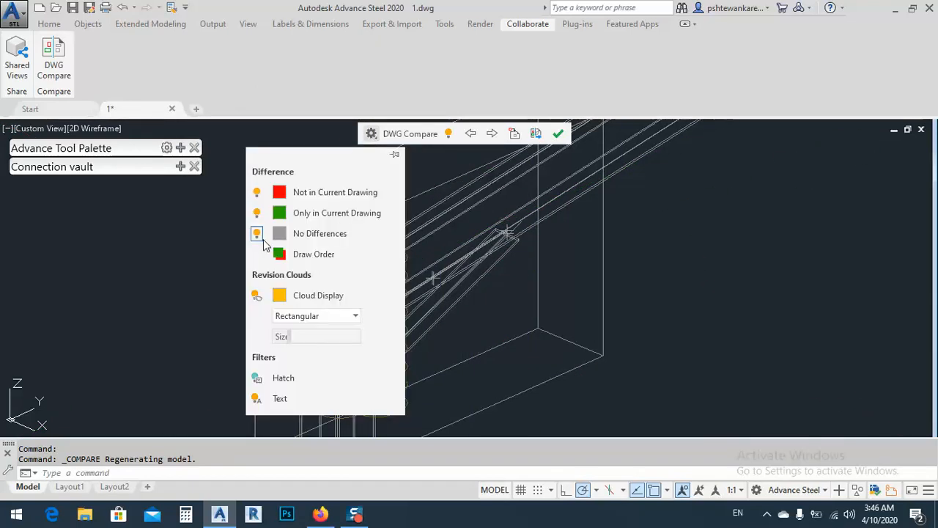
pyautogui.click(257, 235)
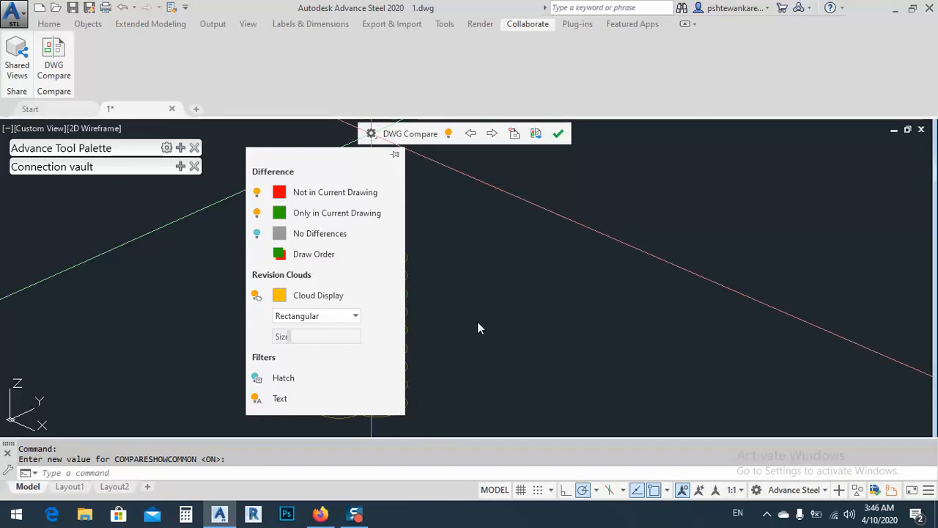
pyautogui.scroll(-4, 473, 319)
pyautogui.moveTo(681, 245)
pyautogui.mouseDown(button='middle')
pyautogui.moveTo(437, 329)
pyautogui.moveTo(571, 236)
pyautogui.mouseUp(button='middle')
pyautogui.scroll(-2, 336, 341)
pyautogui.scroll(8, 320, 239)
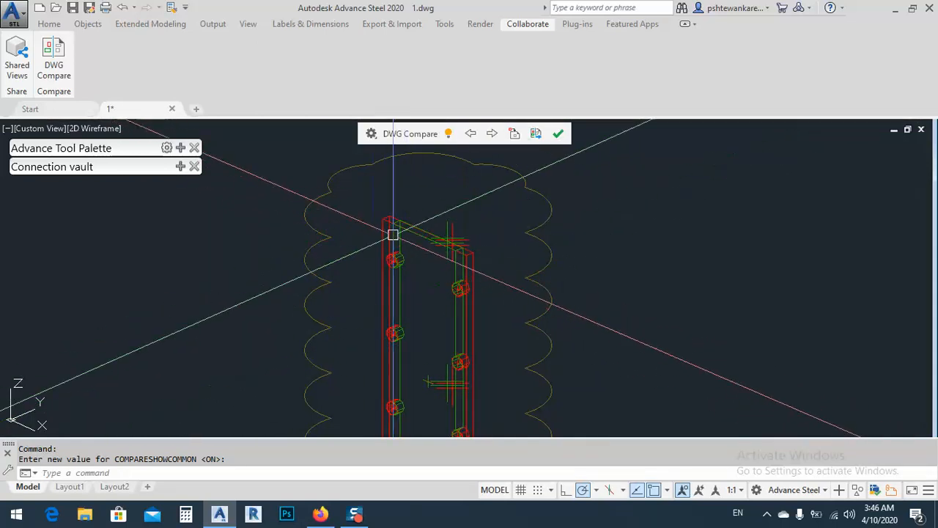
pyautogui.scroll(-3, 398, 262)
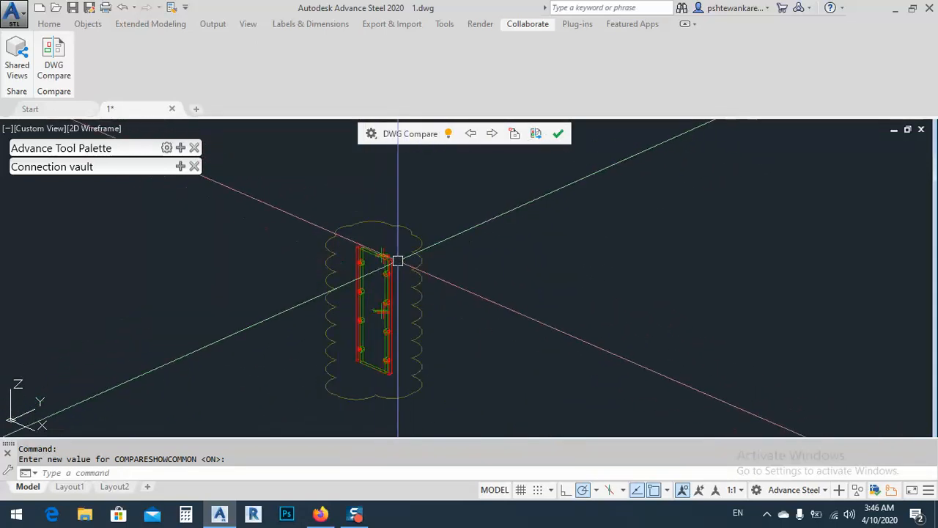
pyautogui.scroll(6, 471, 261)
# Hide the Only in Current Drawing objects and inspect the joint plates that come from the "for check" drawing.
pyautogui.click(371, 134)
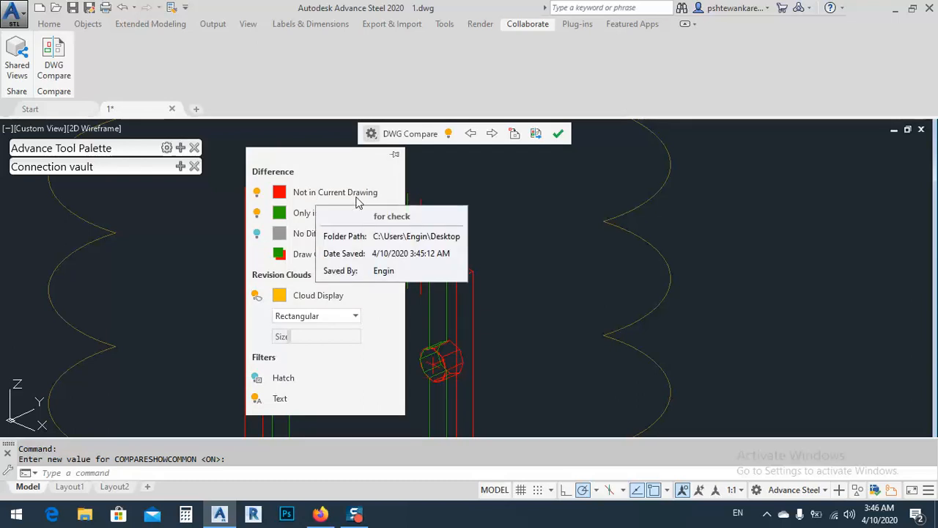
pyautogui.moveTo(124, 108)
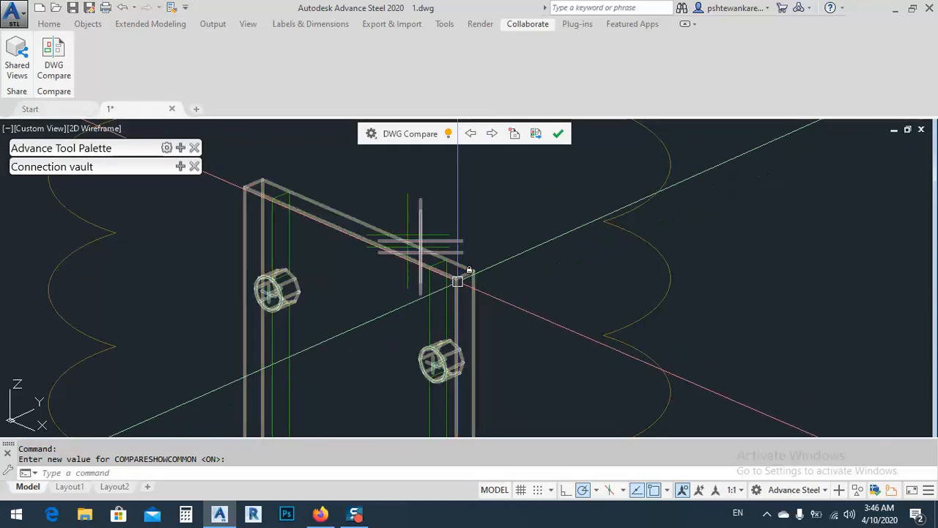
pyautogui.click(371, 134)
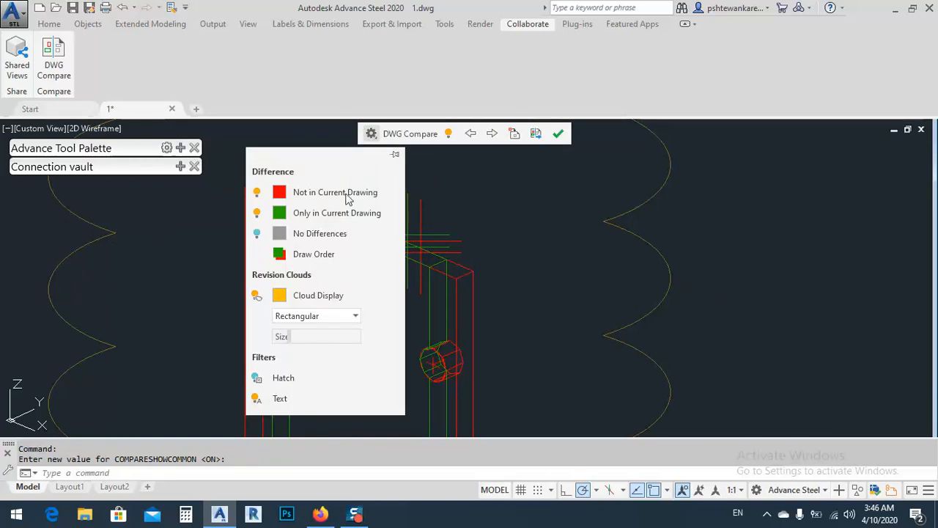
pyautogui.moveTo(317, 201)
pyautogui.click(256, 213)
pyautogui.scroll(-15, 539, 289)
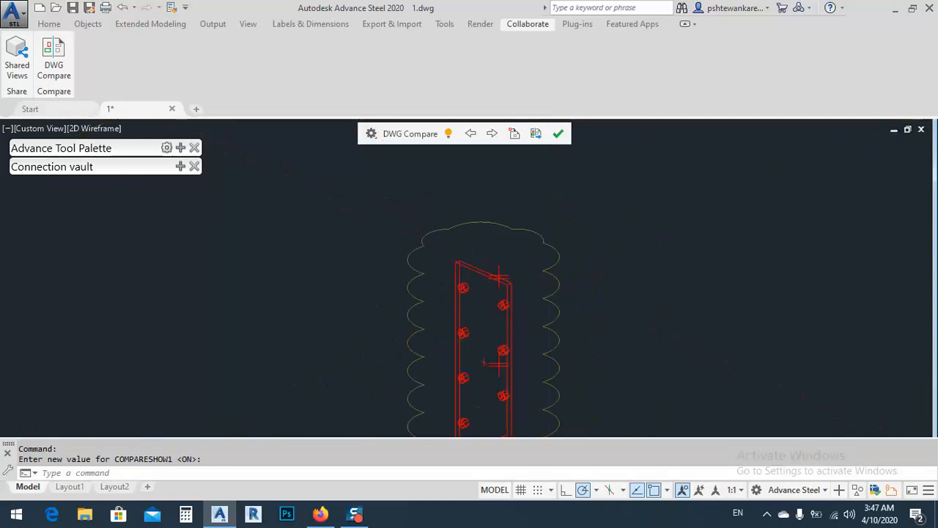
pyautogui.scroll(10, 682, 232)
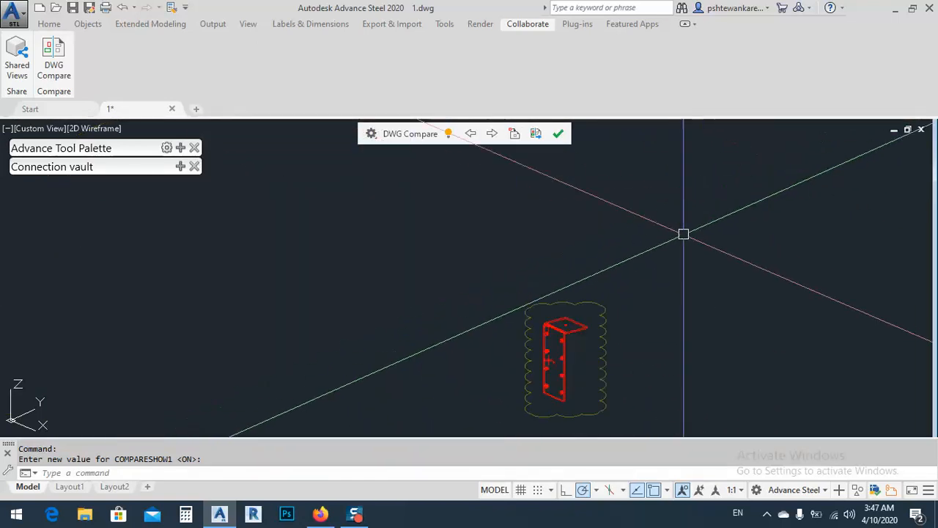
pyautogui.moveTo(594, 313); pyautogui.dragTo(706, 265, button='middle')
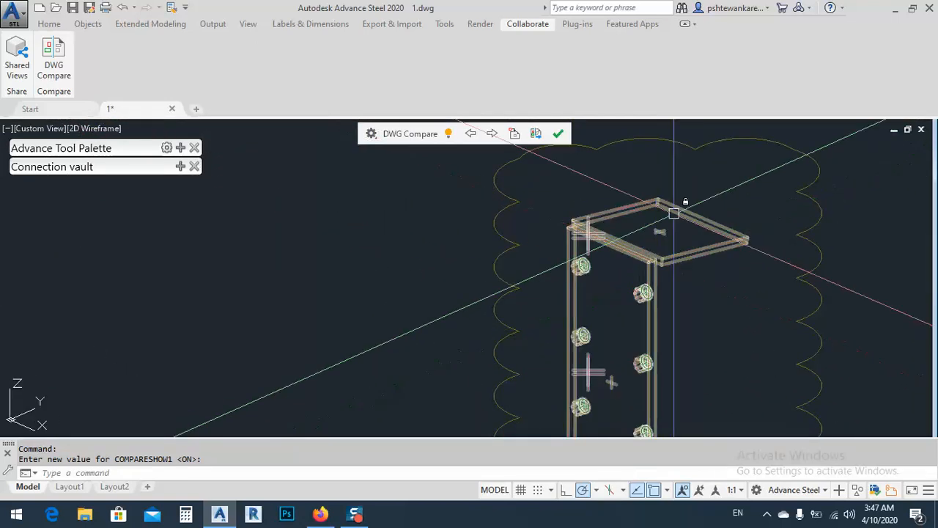
pyautogui.scroll(-6, 672, 212)
# Switch the comparison from the Not in Current Drawing objects to the Only in Current Drawing ones and inspect the original plates at the joints.
pyautogui.click(374, 138)
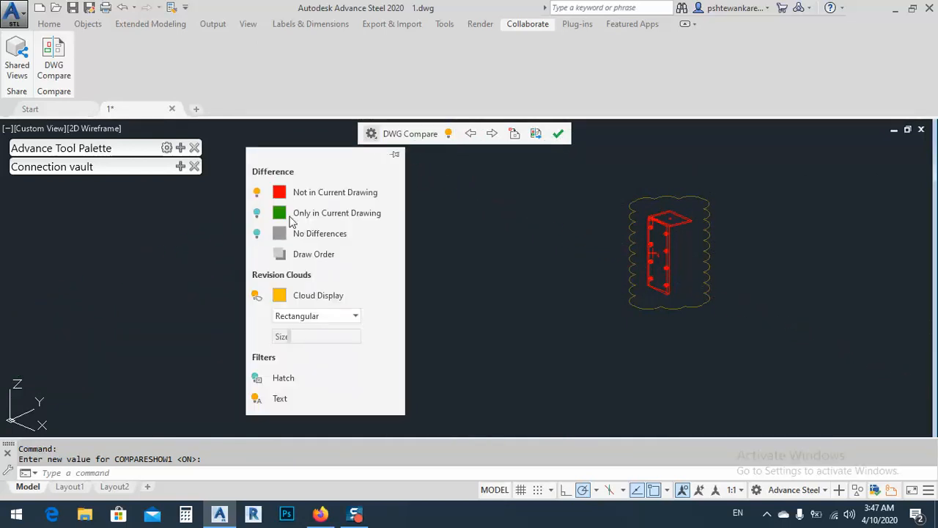
pyautogui.click(257, 192)
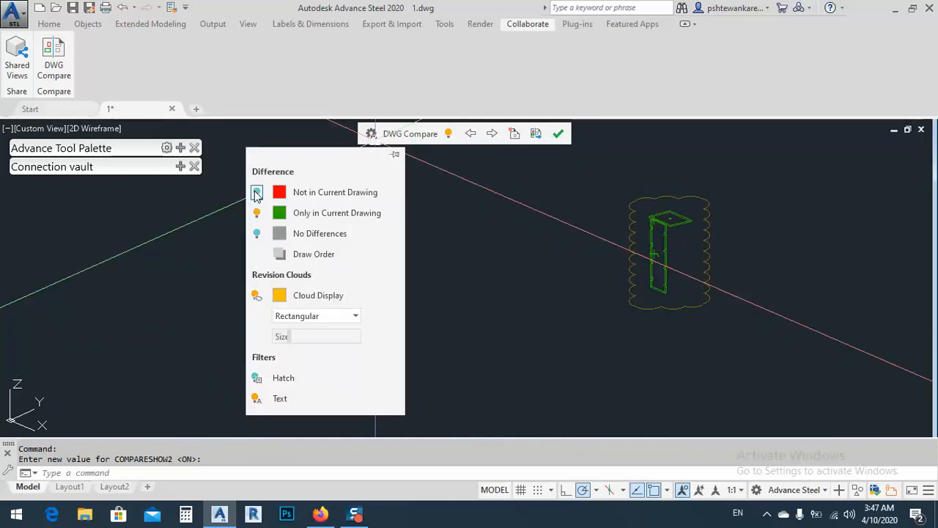
pyautogui.moveTo(306, 220)
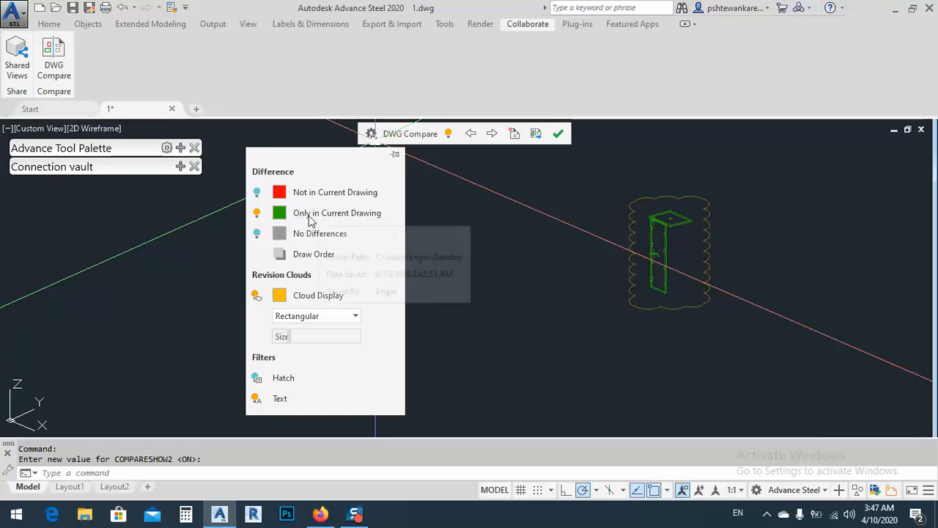
pyautogui.scroll(6, 676, 224)
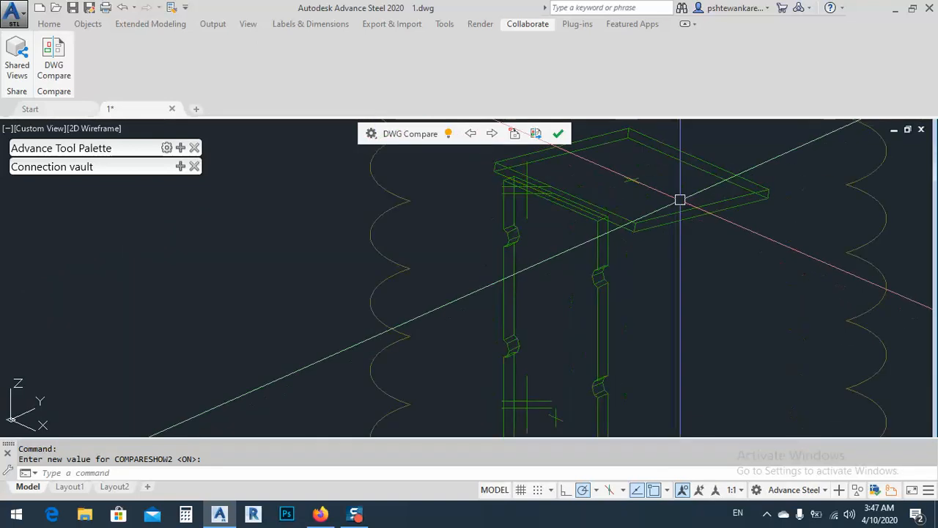
pyautogui.scroll(-2, 724, 219)
pyautogui.scroll(6, 684, 264)
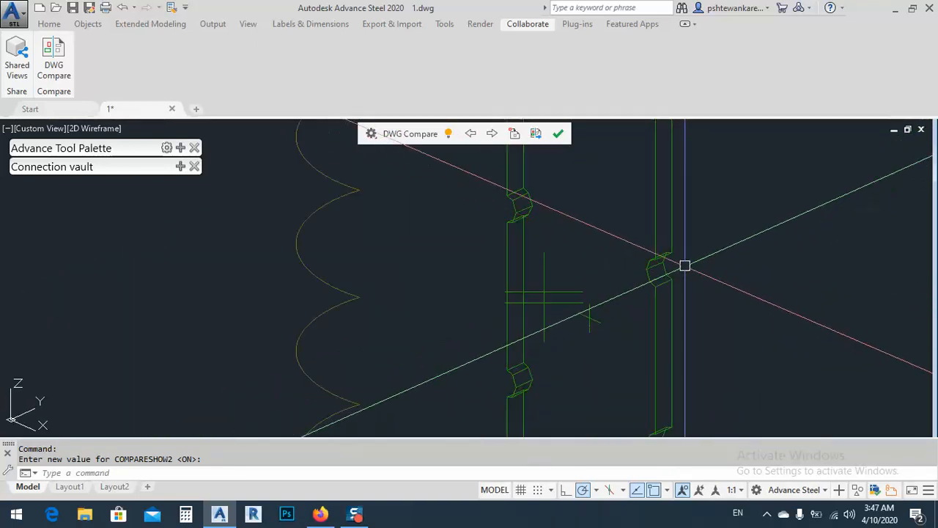
pyautogui.scroll(-5, 588, 317)
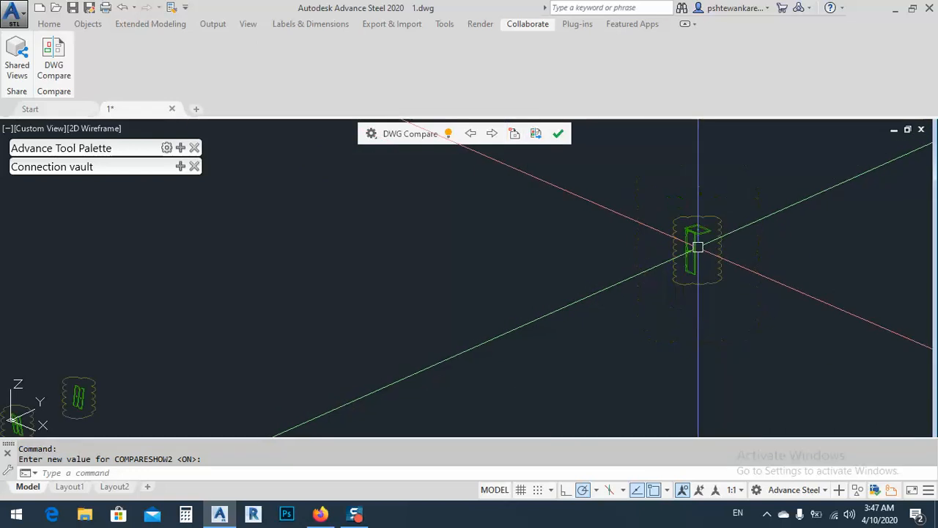
pyautogui.moveTo(326, 328); pyautogui.dragTo(484, 236, button='middle')
pyautogui.scroll(6, 422, 262)
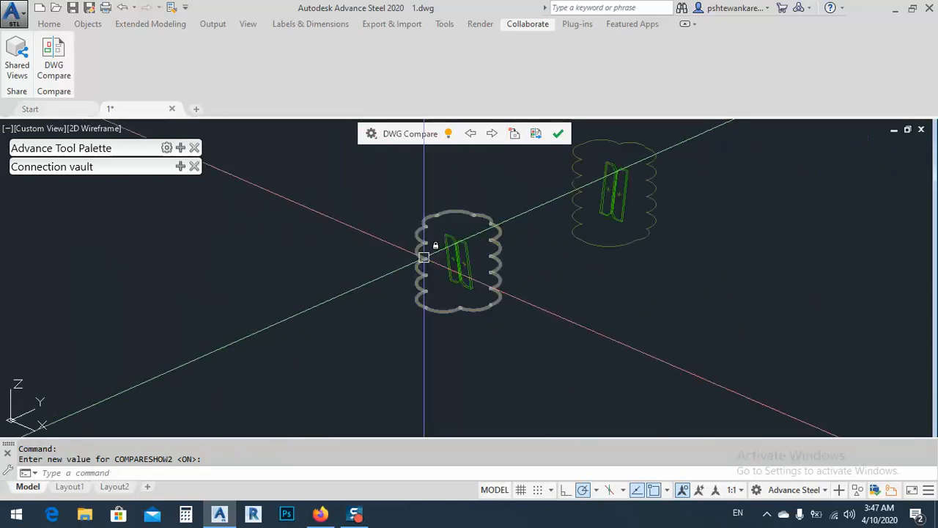
pyautogui.scroll(-6, 654, 206)
pyautogui.scroll(7, 417, 368)
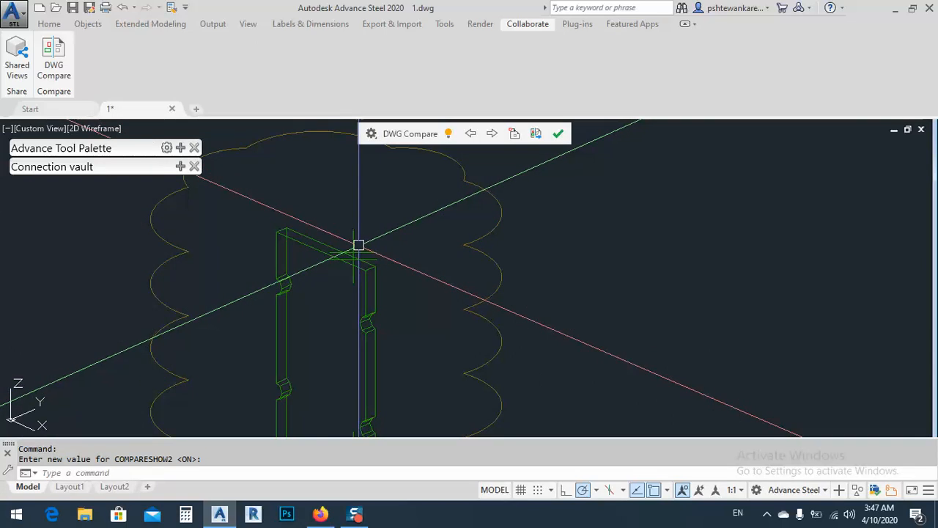
pyautogui.scroll(-5, 369, 228)
pyautogui.scroll(6, 368, 228)
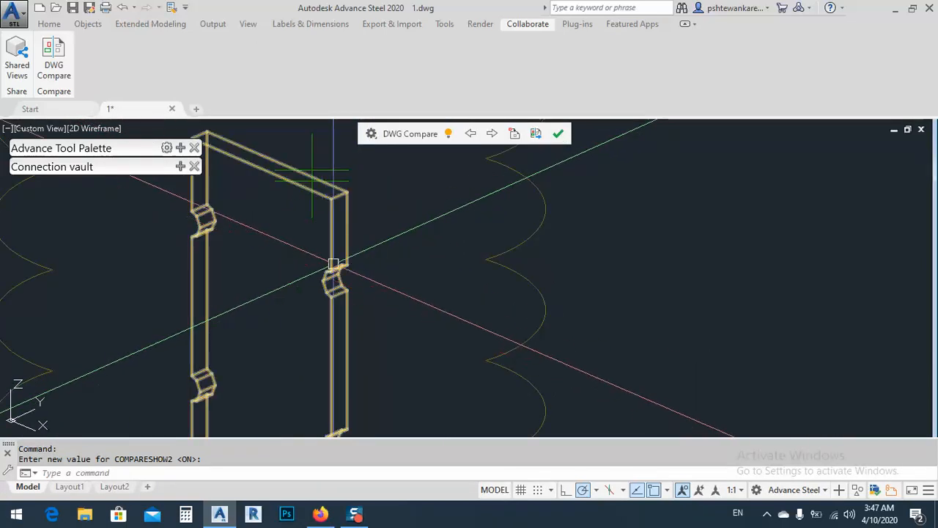
# Show the Not in Current Drawing objects together with the Only in Current Drawing ones at the eaves end plate.
pyautogui.click(371, 135)
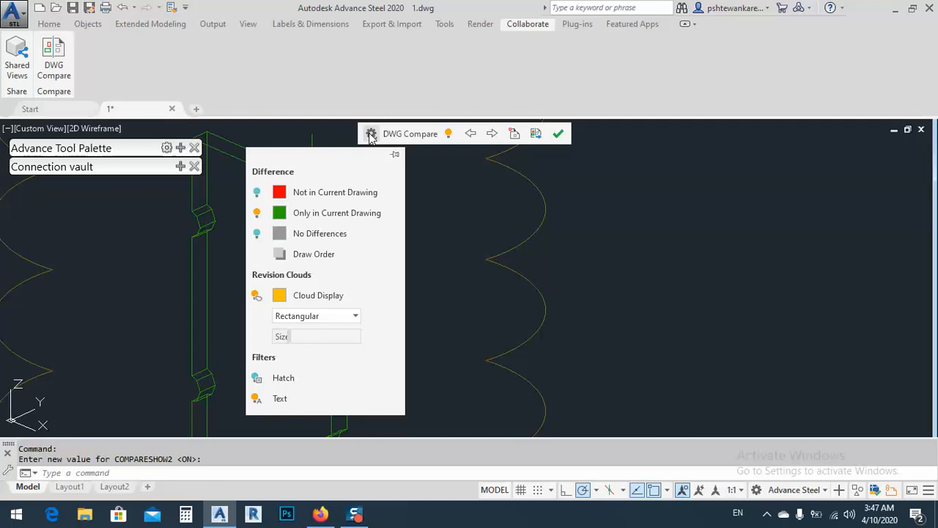
pyautogui.click(256, 193)
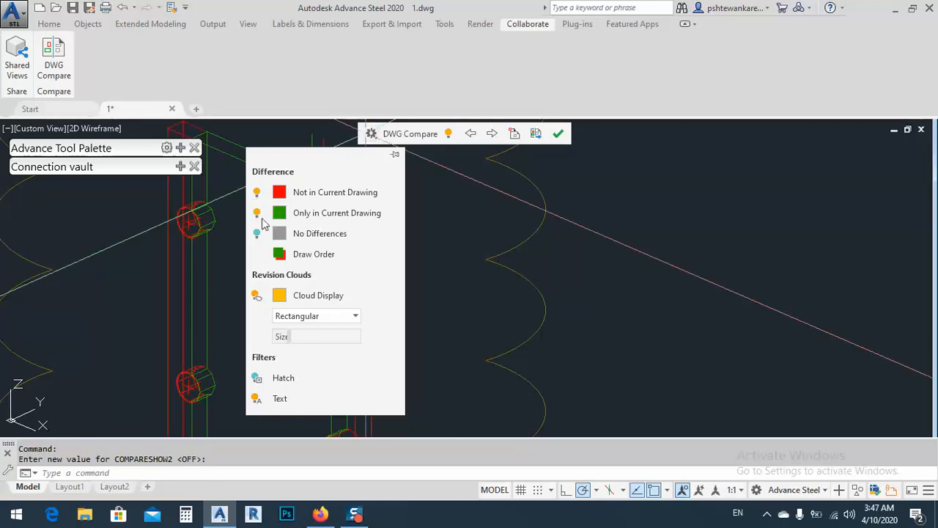
pyautogui.click(515, 135)
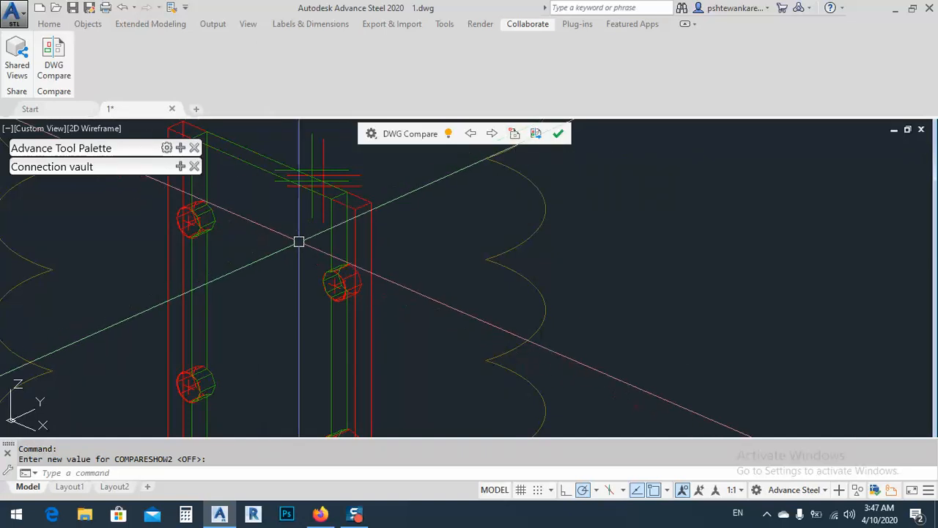
pyautogui.scroll(-8, 347, 230)
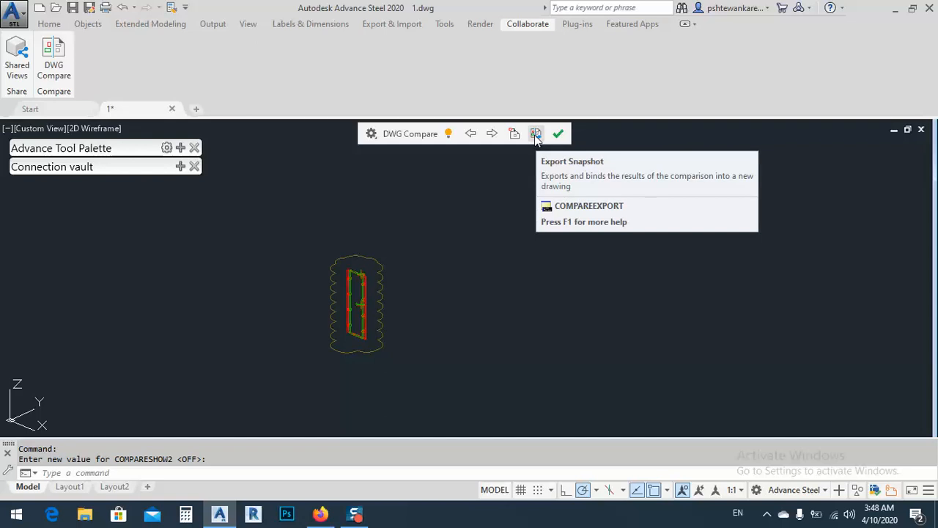
# Export the comparison results as a snapshot drawing saved on the Desktop as "Compare_1 vs for check.dwg".
pyautogui.click(534, 135)
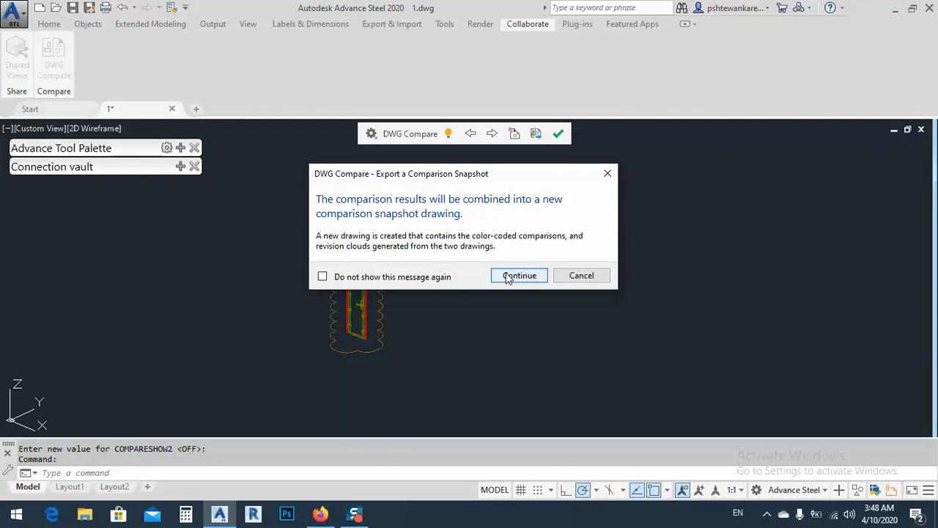
pyautogui.click(519, 276)
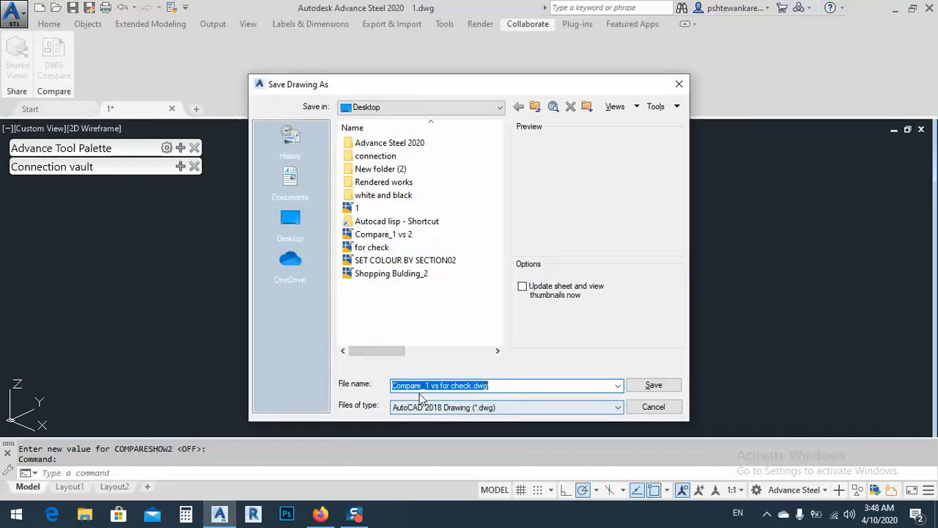
pyautogui.click(652, 386)
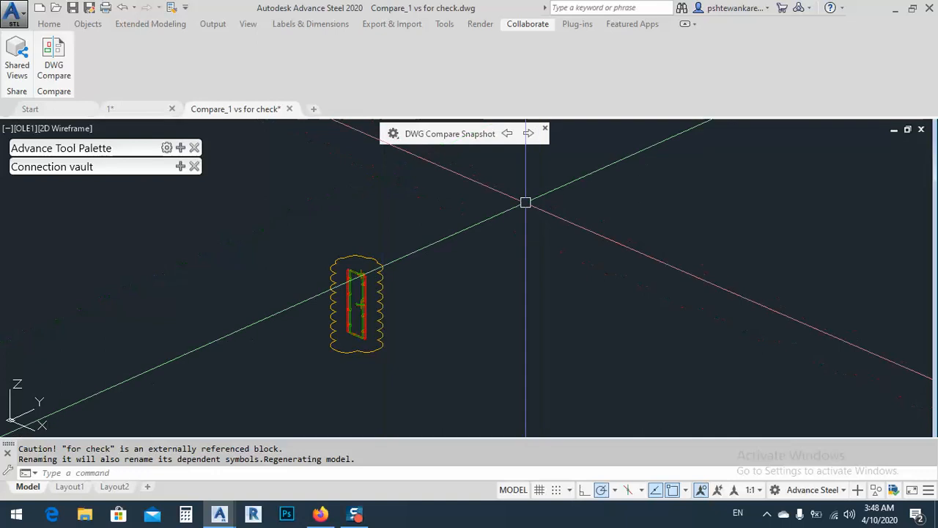
# Step through the snapshot's clouded differences one by one and inspect the eaves end plate and its bolt holes.
pyautogui.keyDown('shift'); pyautogui.moveTo(408, 289); pyautogui.dragTo(457, 242, button='middle'); pyautogui.keyUp('shift')
pyautogui.click(527, 134)
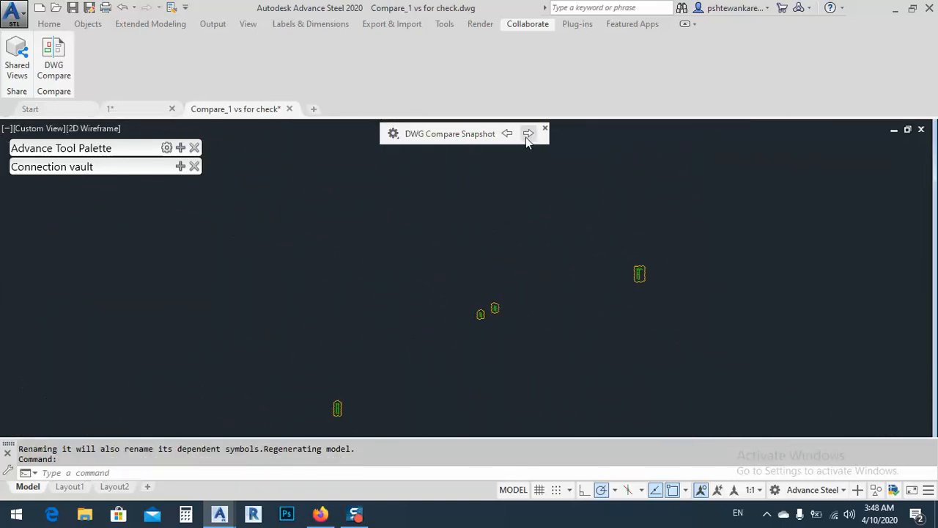
pyautogui.click(528, 134)
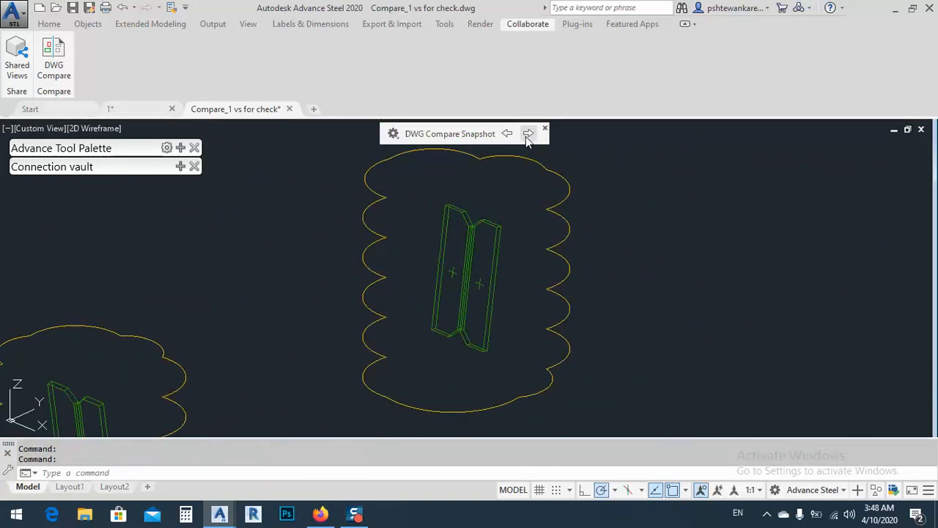
pyautogui.click(528, 134)
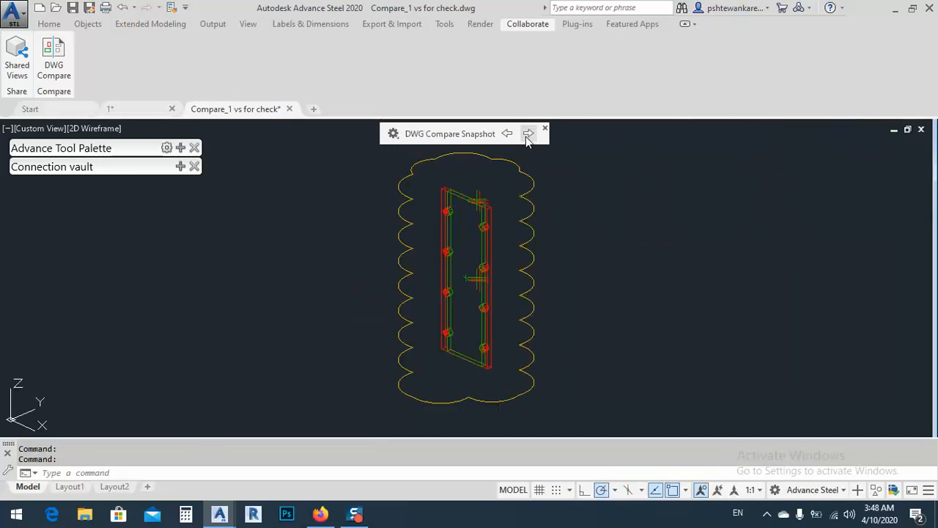
pyautogui.scroll(8, 488, 199)
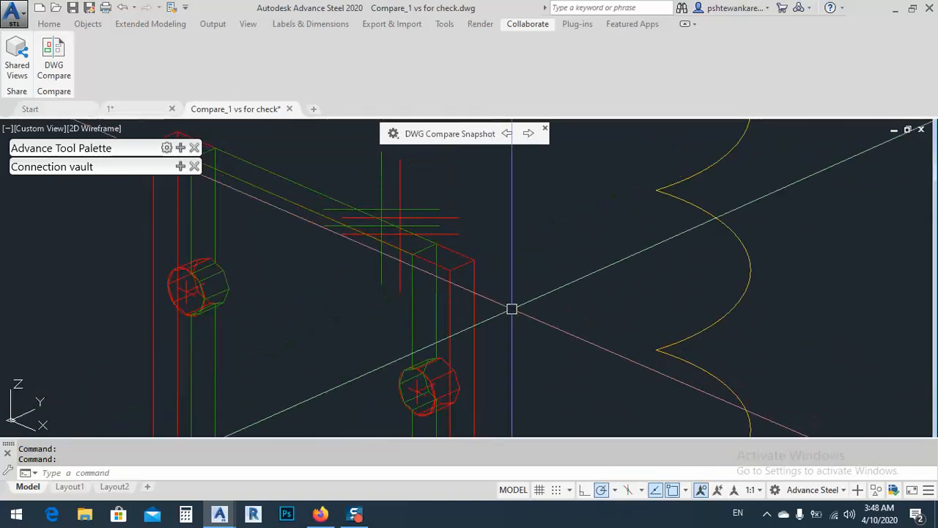
pyautogui.scroll(-3, 454, 268)
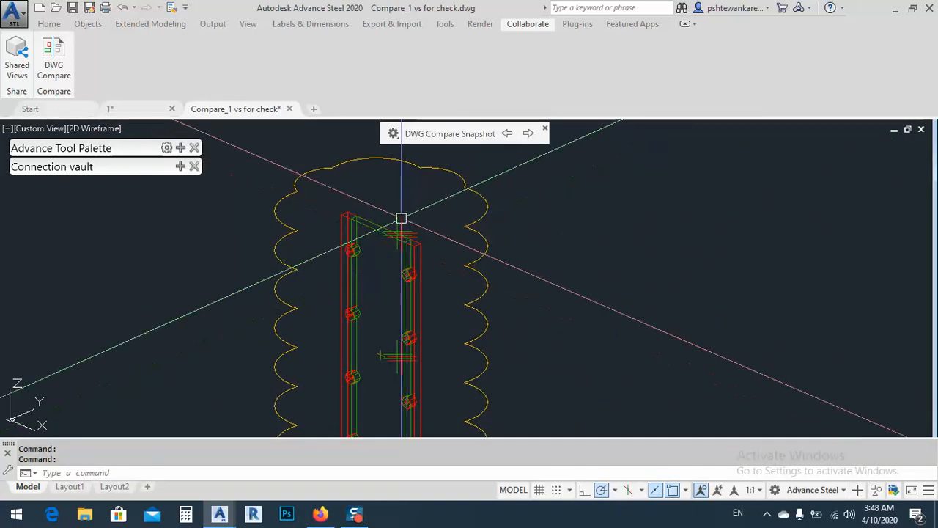
pyautogui.scroll(-5, 347, 279)
pyautogui.scroll(-5, 347, 278)
# Examine the clouded plates at the ridge and the end plate at the opposite eaves joint in the snapshot.
pyautogui.scroll(7, 700, 163)
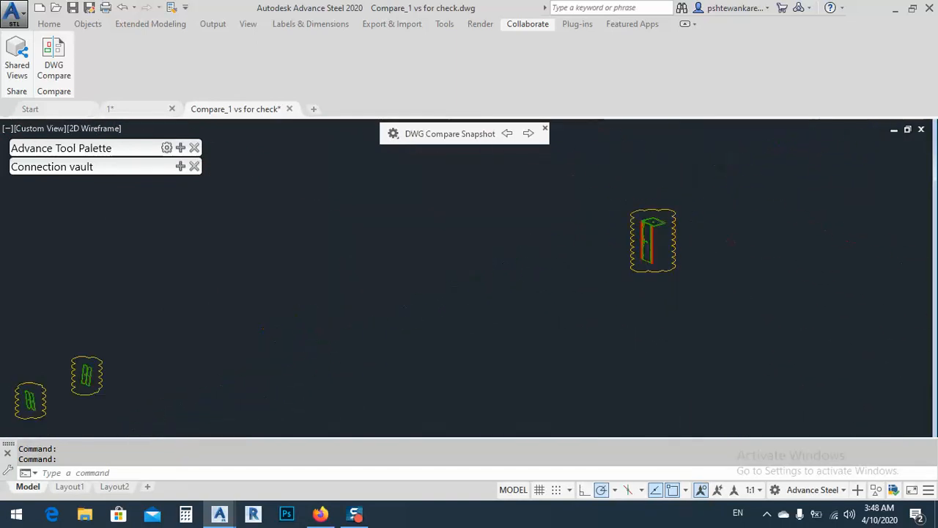
pyautogui.scroll(5, 671, 224)
pyautogui.scroll(2, 607, 239)
pyautogui.scroll(-8, 712, 195)
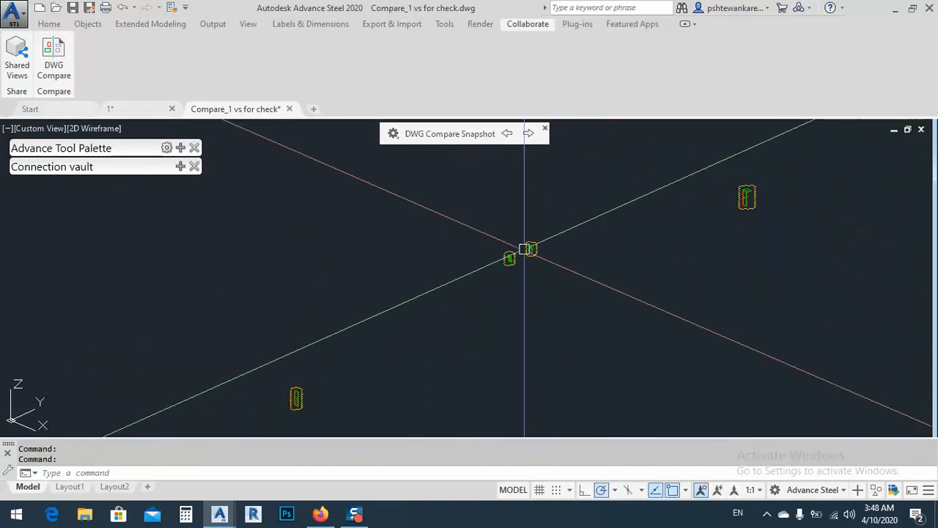
pyautogui.scroll(2, 535, 241)
pyautogui.scroll(8, 499, 261)
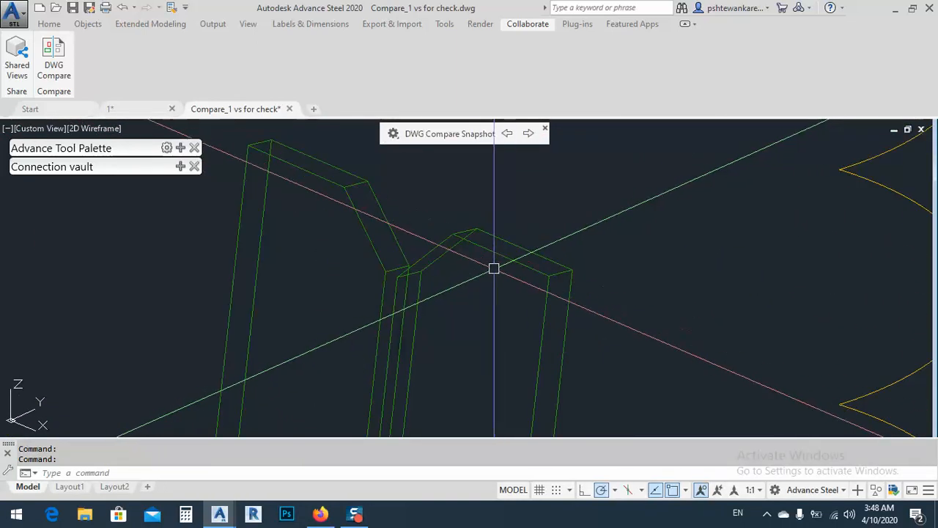
pyautogui.scroll(-10, 513, 308)
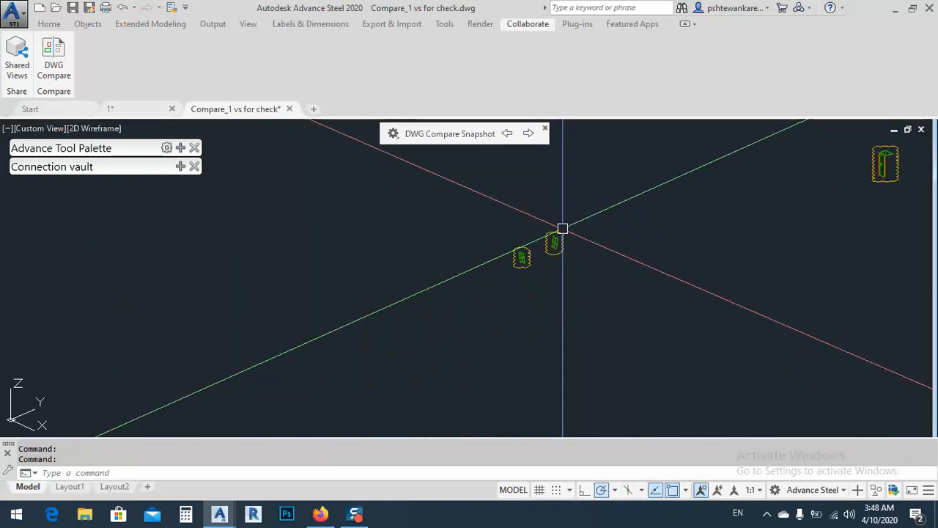
pyautogui.moveTo(499, 283); pyautogui.dragTo(516, 258, button='middle')
pyautogui.moveTo(447, 291); pyautogui.dragTo(503, 216, button='middle')
pyautogui.moveTo(250, 376); pyautogui.dragTo(350, 301, button='middle')
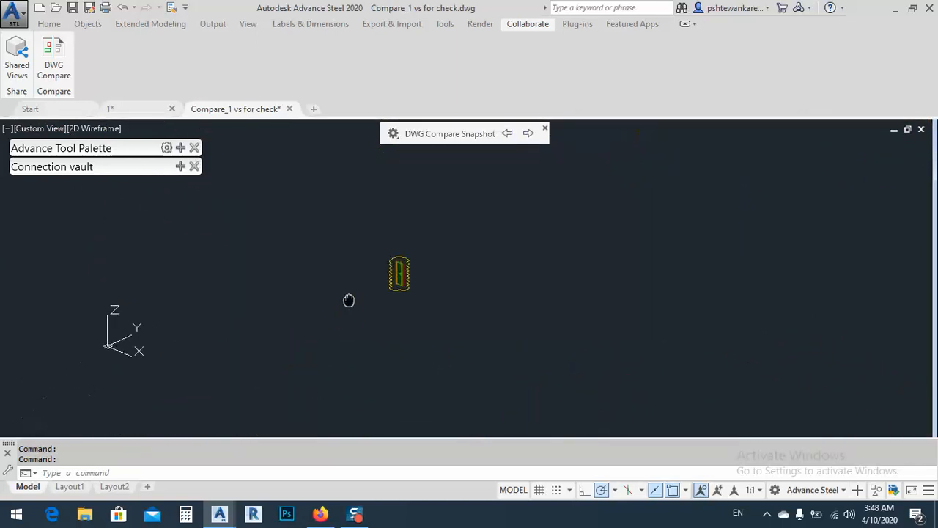
pyautogui.scroll(8, 400, 263)
pyautogui.scroll(5, 400, 262)
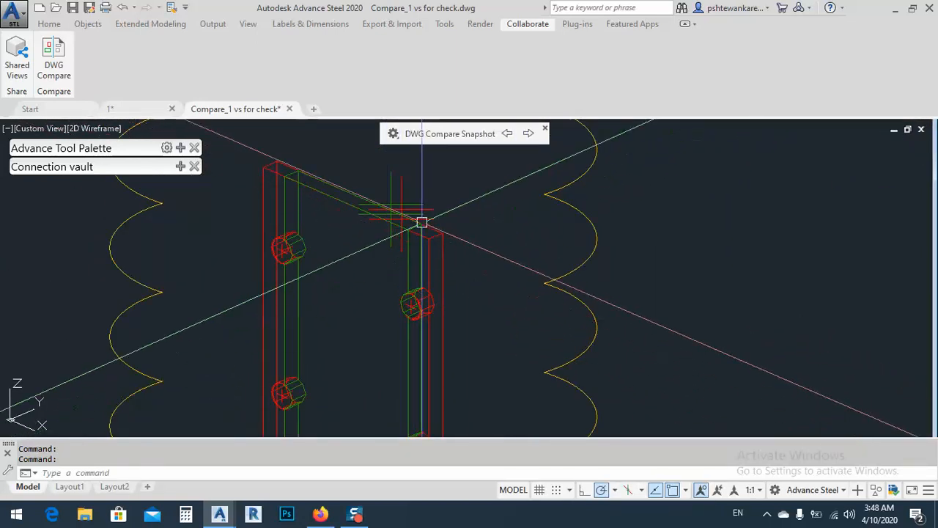
# Show the No Differences objects in the snapshot and inspect the changed plates beside the ridge connection.
pyautogui.click(394, 134)
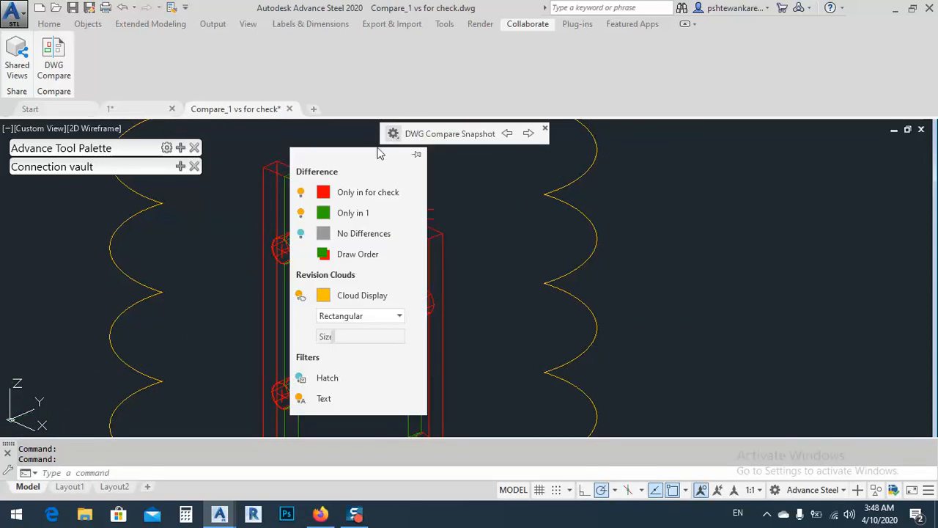
pyautogui.click(300, 233)
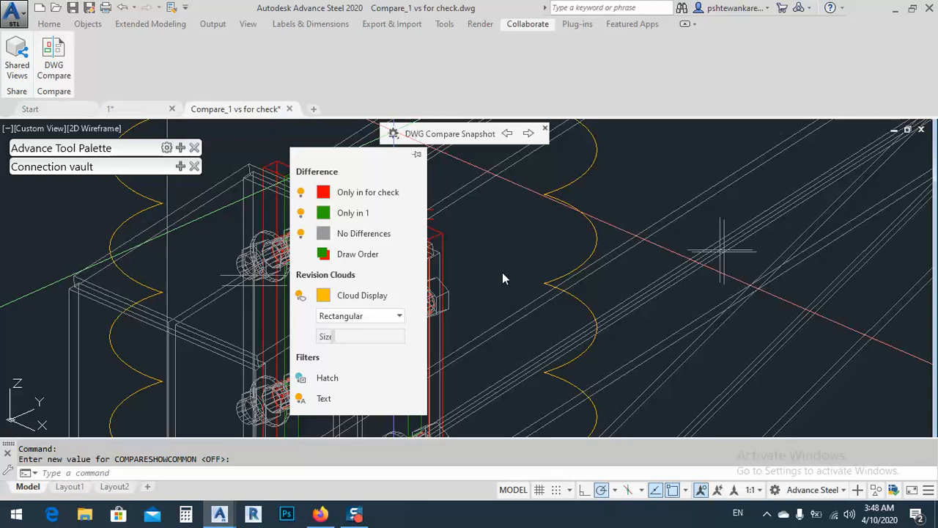
pyautogui.scroll(5, 440, 315)
pyautogui.moveTo(709, 205); pyautogui.dragTo(590, 337, button='middle')
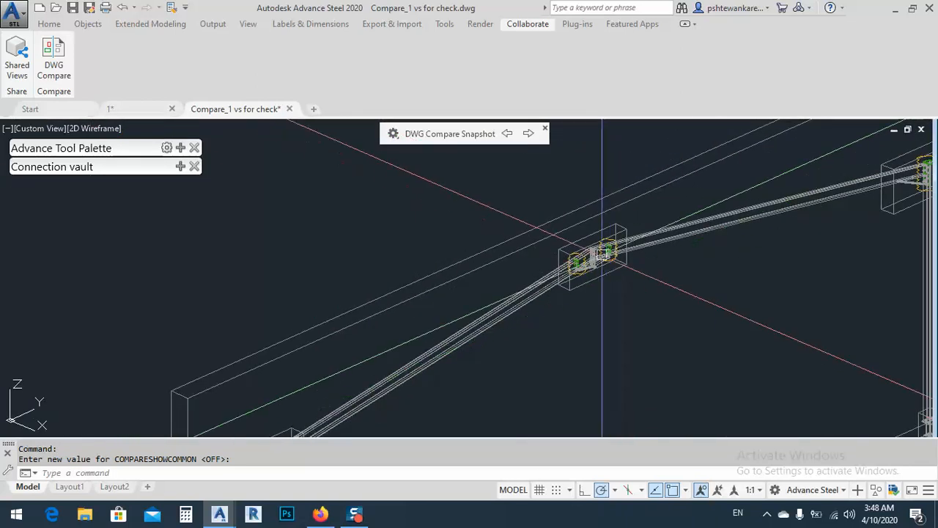
pyautogui.scroll(7, 601, 256)
pyautogui.scroll(6, 433, 309)
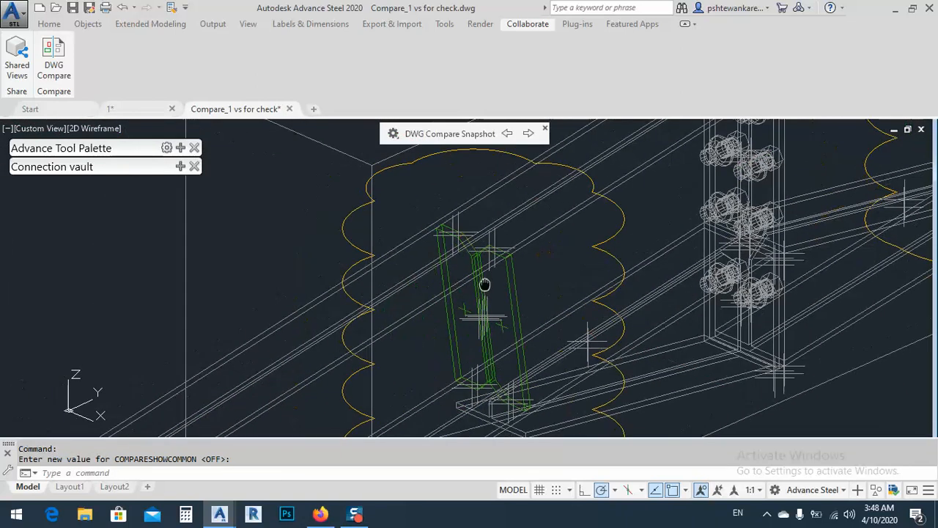
# Toggle the comparison's draw order repeatedly to see each drawing's version of the ridge plates in front.
pyautogui.click(393, 134)
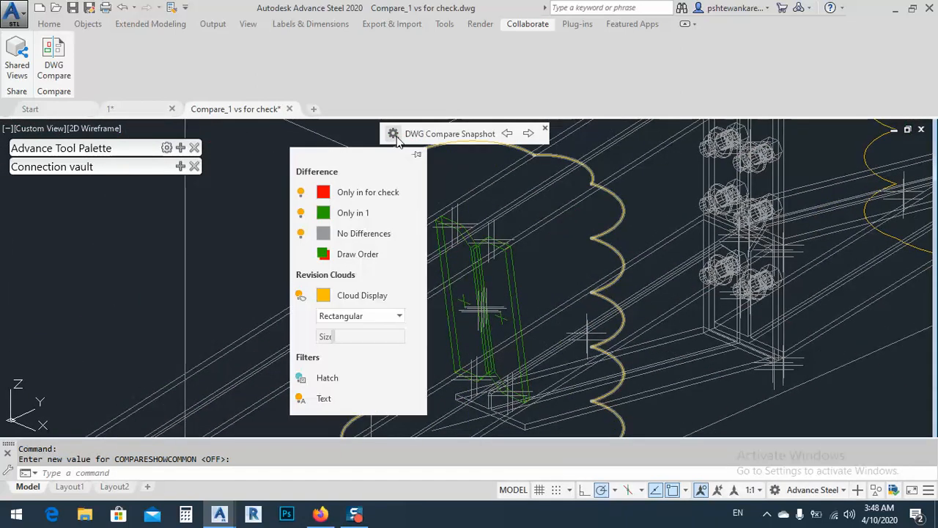
pyautogui.click(323, 255)
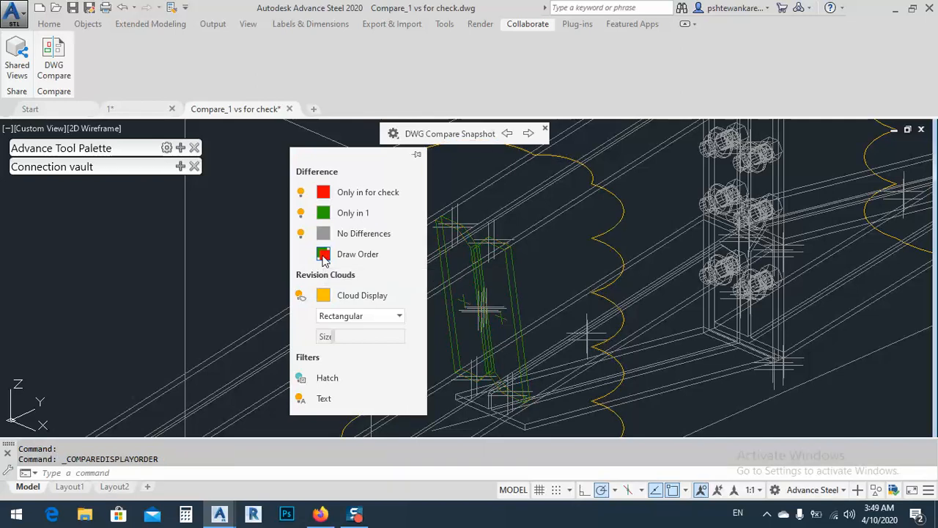
pyautogui.click(323, 255)
pyautogui.click(324, 255)
pyautogui.click(394, 134)
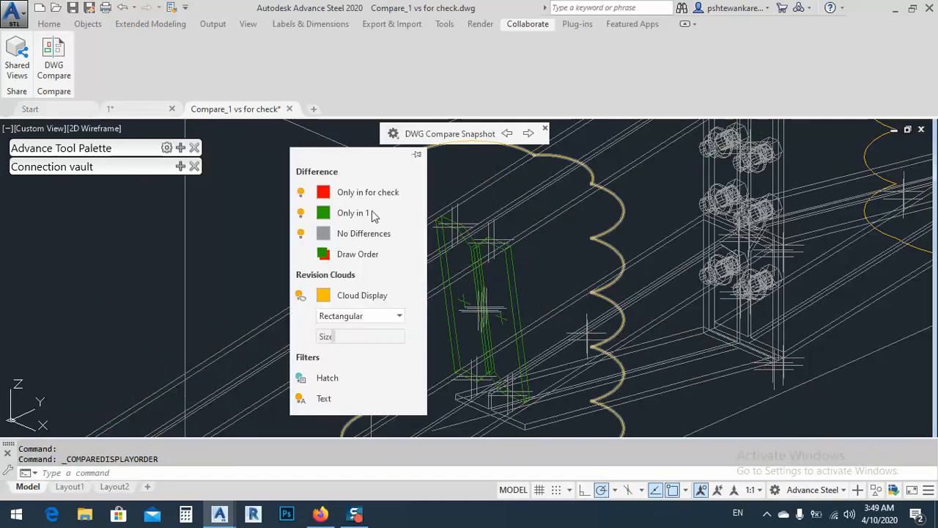
pyautogui.click(324, 254)
pyautogui.click(324, 255)
pyautogui.click(324, 255)
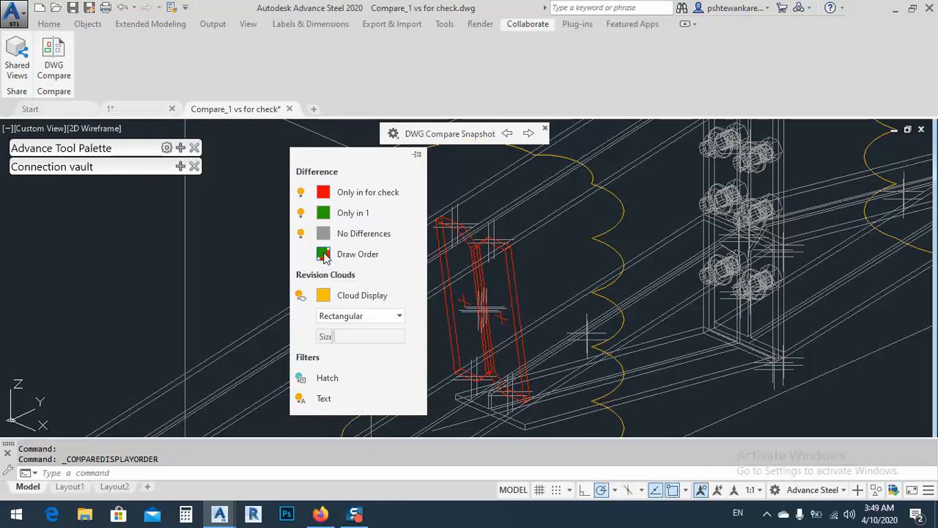
pyautogui.click(324, 254)
pyautogui.click(324, 255)
pyautogui.click(324, 255)
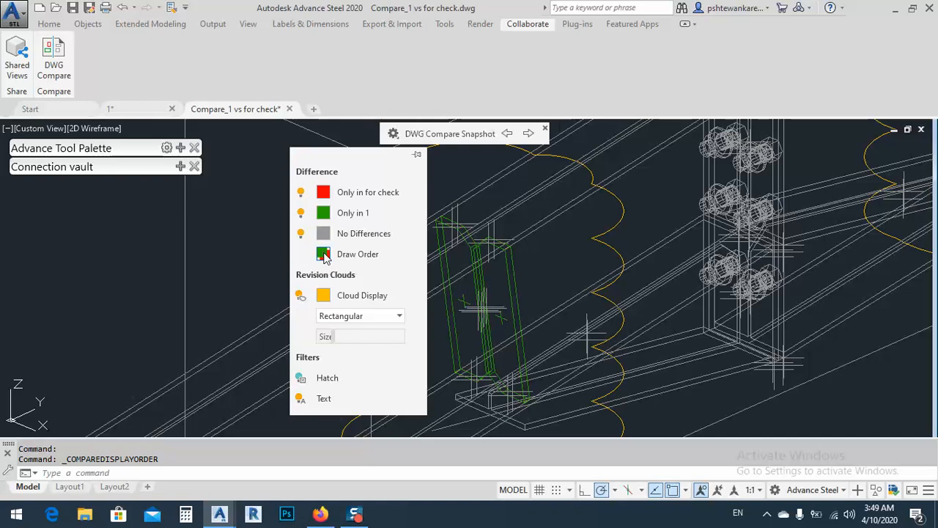
# Toggle the draw order between the two drawings at the eaves joint and inspect the overlapping end plate edges.
pyautogui.scroll(-12, 659, 228)
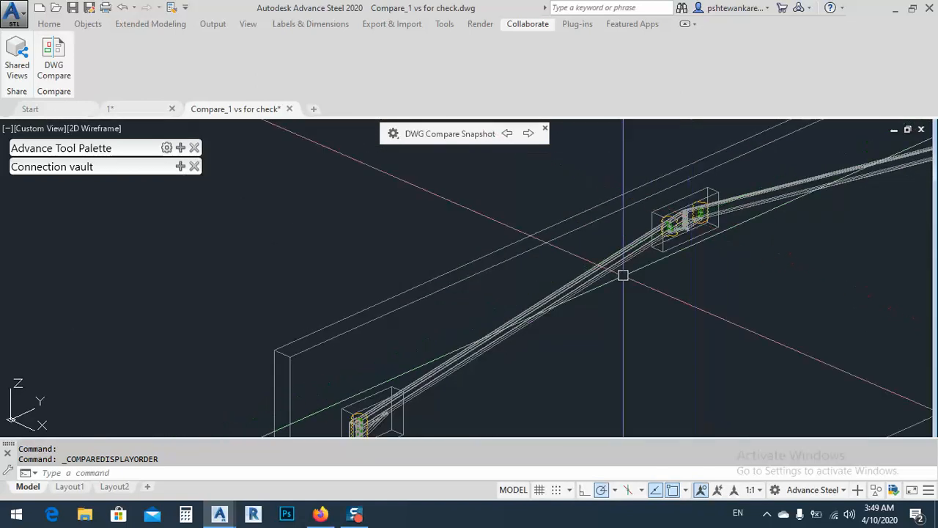
pyautogui.moveTo(423, 389); pyautogui.dragTo(555, 230, button='middle')
pyautogui.scroll(8, 480, 255)
pyautogui.scroll(5, 477, 253)
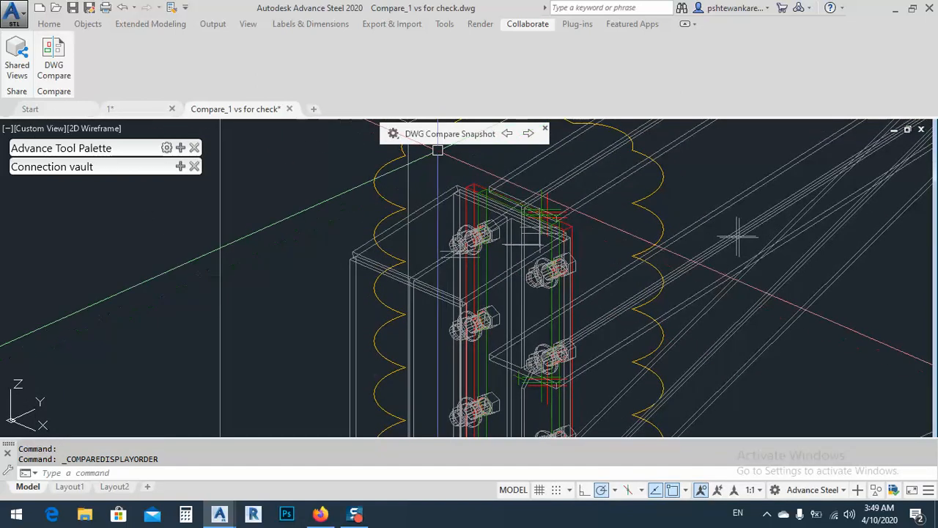
pyautogui.click(392, 133)
pyautogui.click(324, 254)
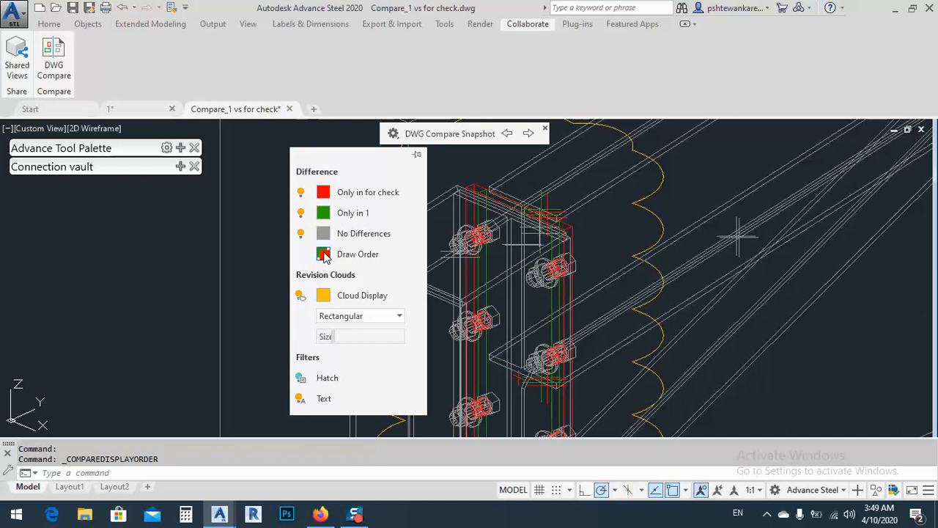
pyautogui.click(324, 256)
pyautogui.click(324, 256)
pyautogui.click(324, 256)
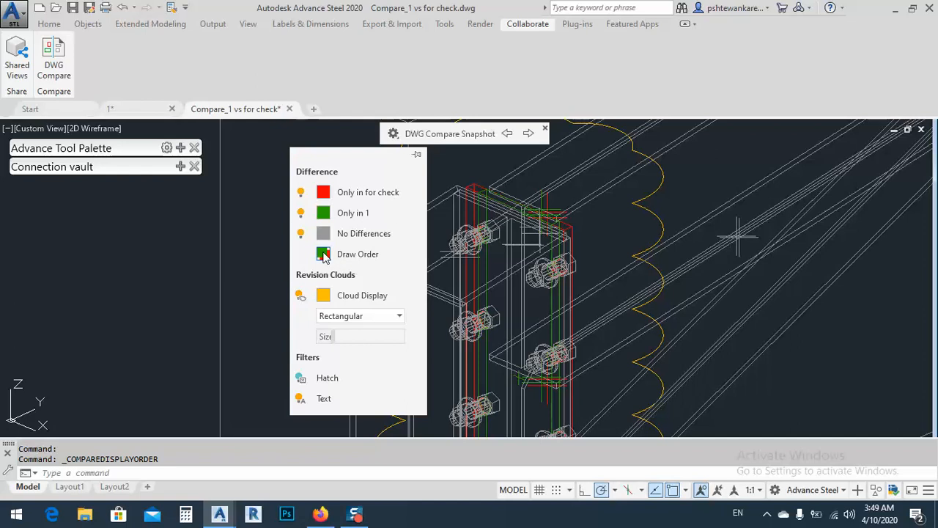
pyautogui.click(324, 256)
pyautogui.click(325, 256)
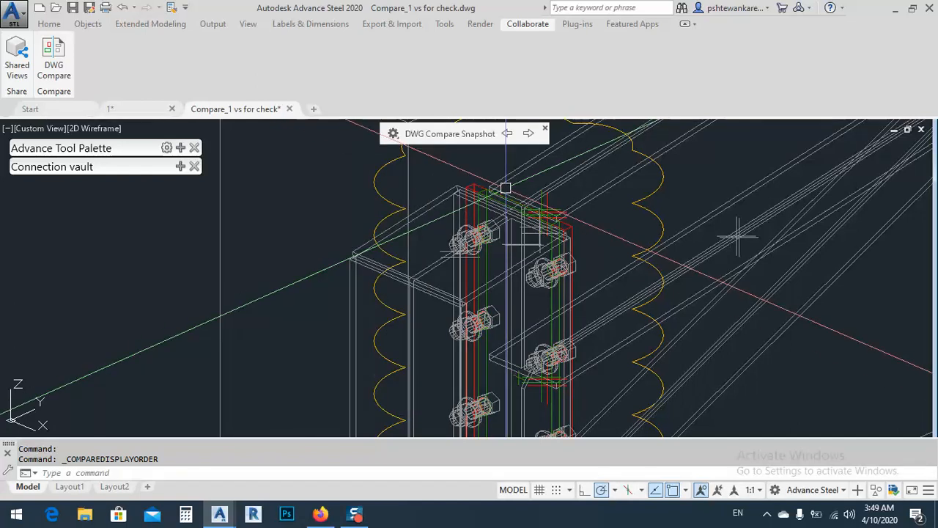
pyautogui.scroll(9, 483, 186)
pyautogui.scroll(-4, 447, 209)
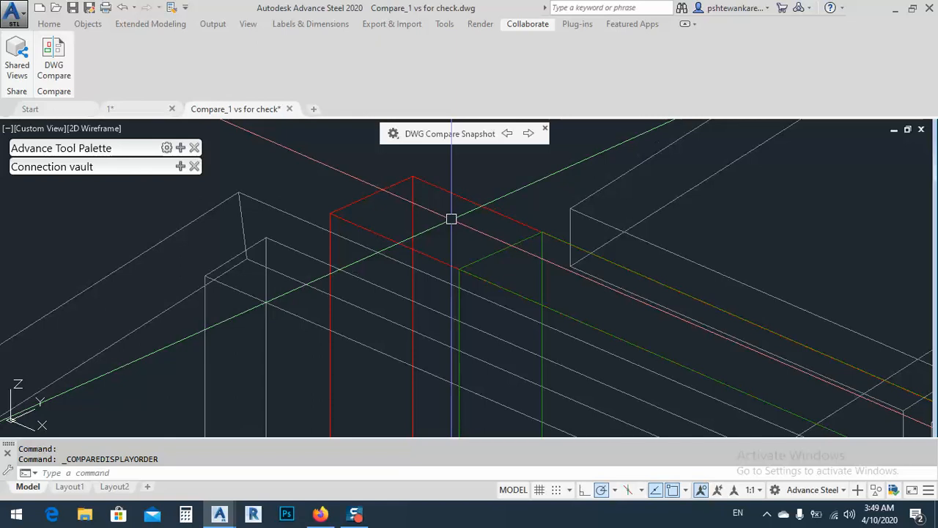
pyautogui.scroll(-5, 451, 220)
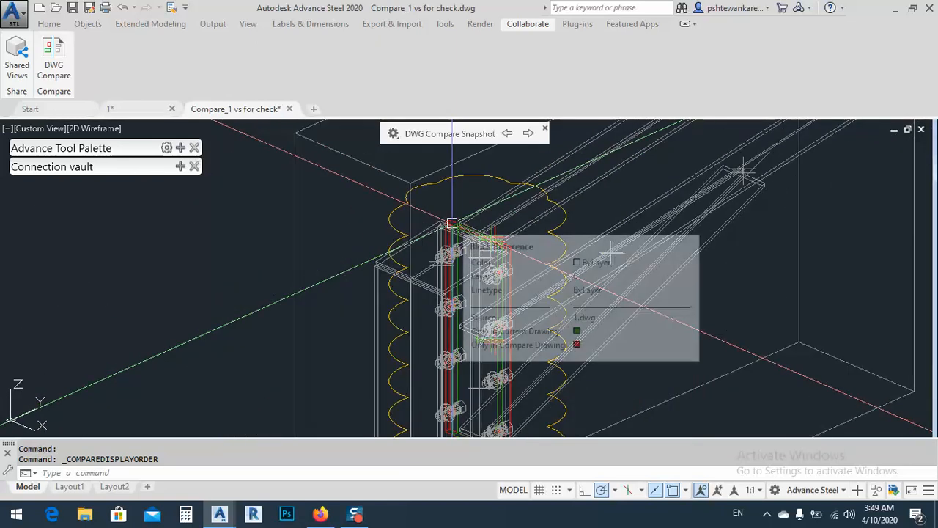